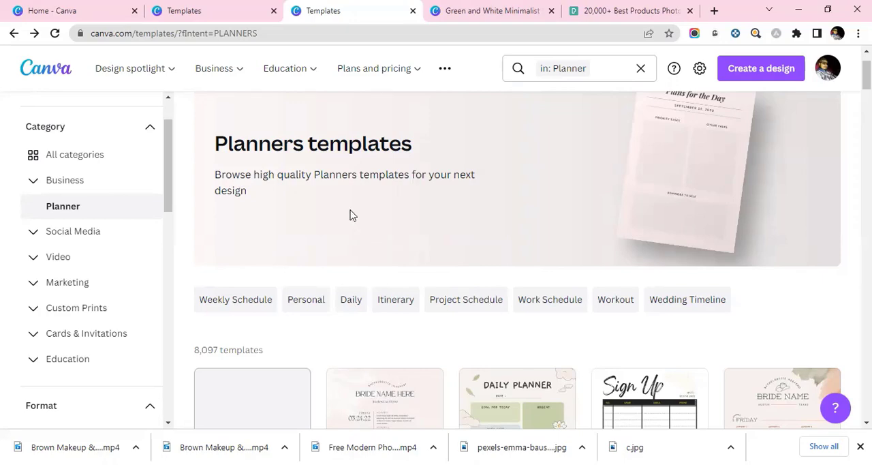
Step: Browse the planner templates and expand the Business category to review the template types it offers
scroll(349, 215, down, 2)
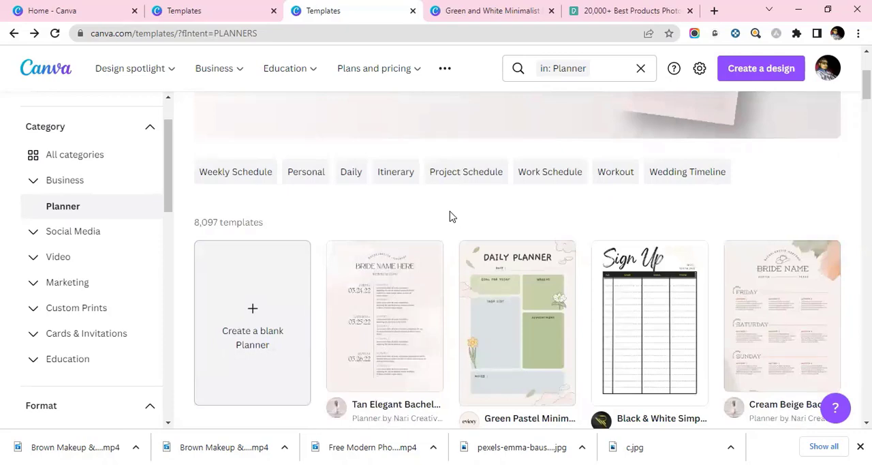
scroll(120, 216, up, 2)
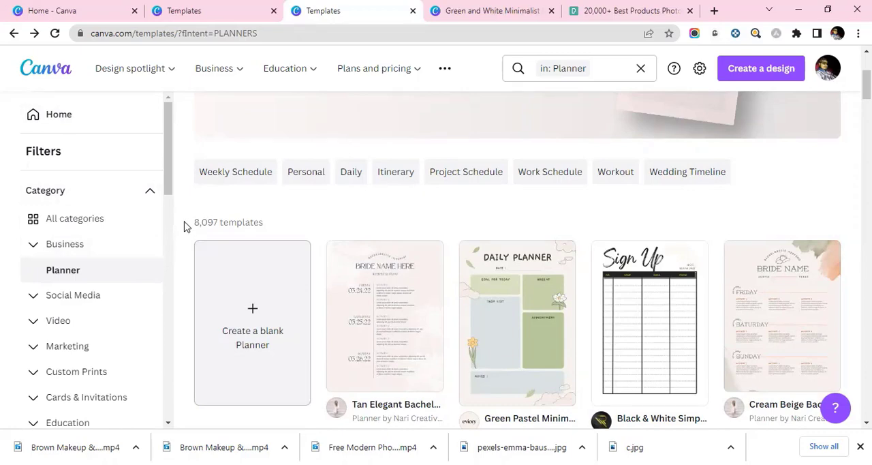
click(70, 246)
click(68, 246)
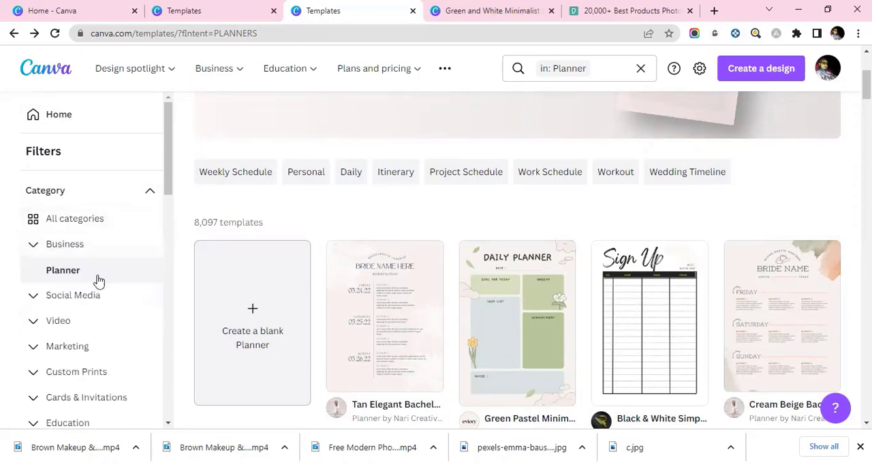
click(64, 244)
scroll(104, 320, down, 2)
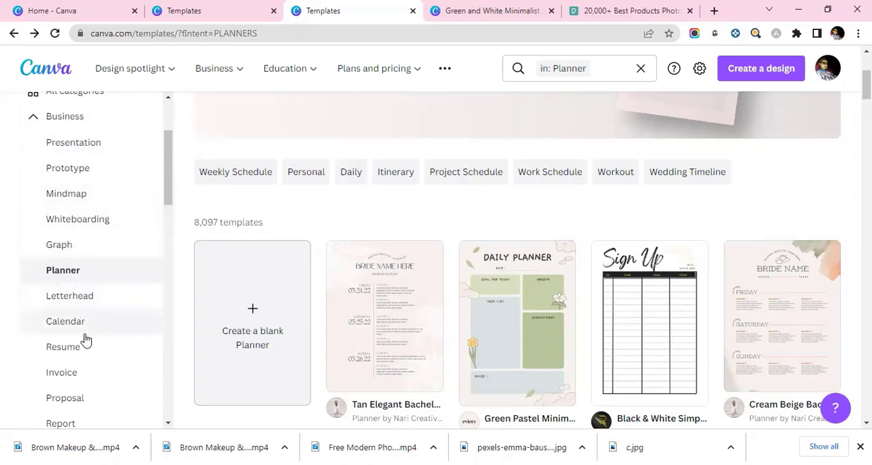
scroll(82, 365, down, 1)
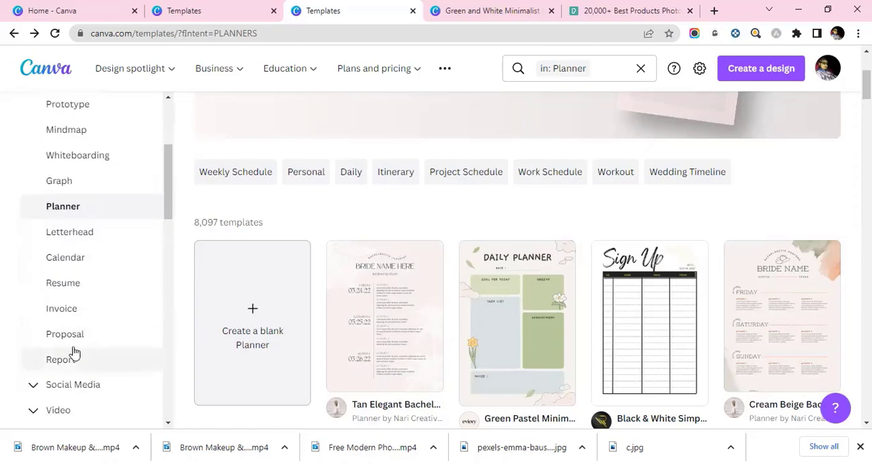
scroll(47, 273, up, 2)
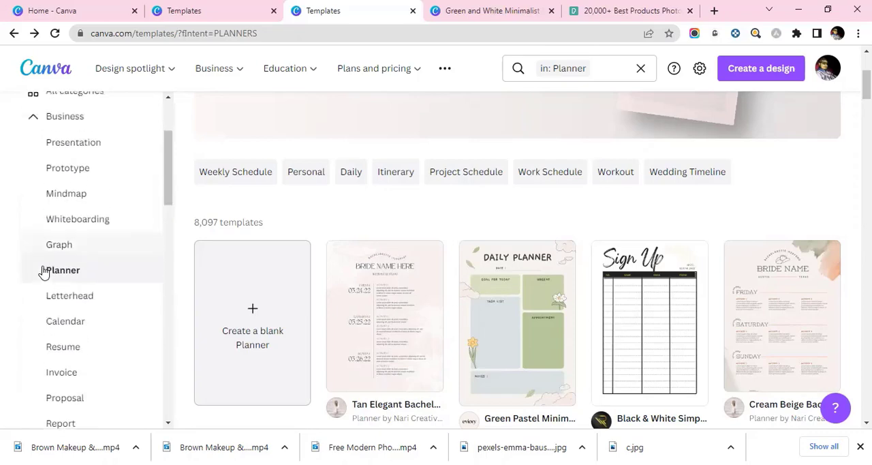
scroll(48, 273, down, 1)
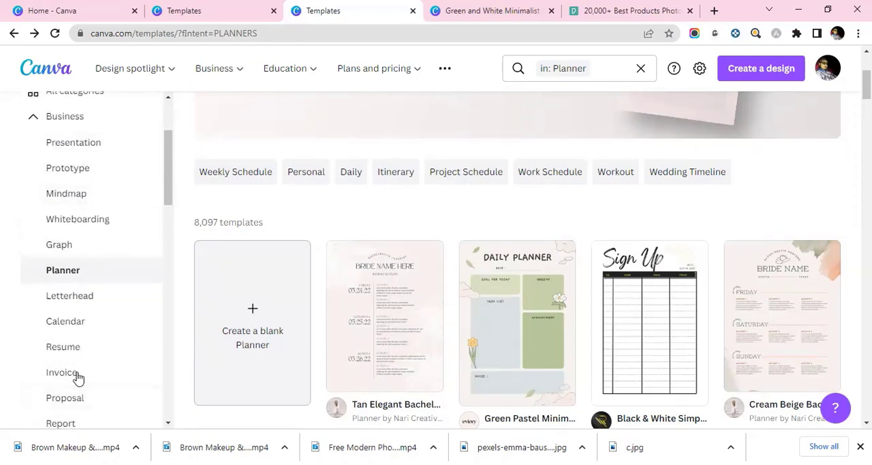
scroll(78, 340, up, 2)
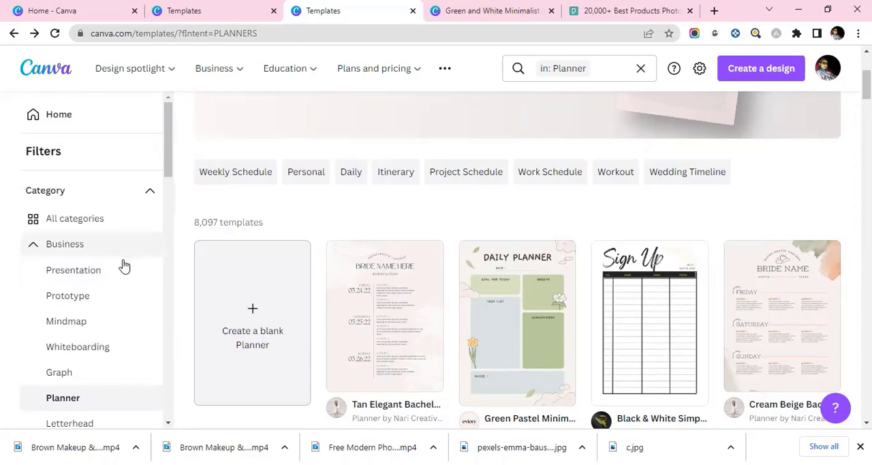
scroll(107, 276, down, 1)
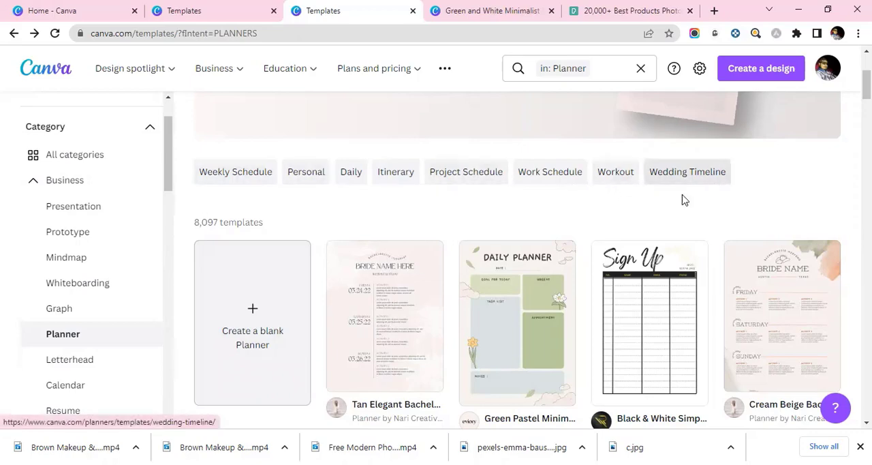
Step: Open the Green Pastel Minimalist Illustration Daily Planner template for customization in the editor
scroll(613, 199, down, 1)
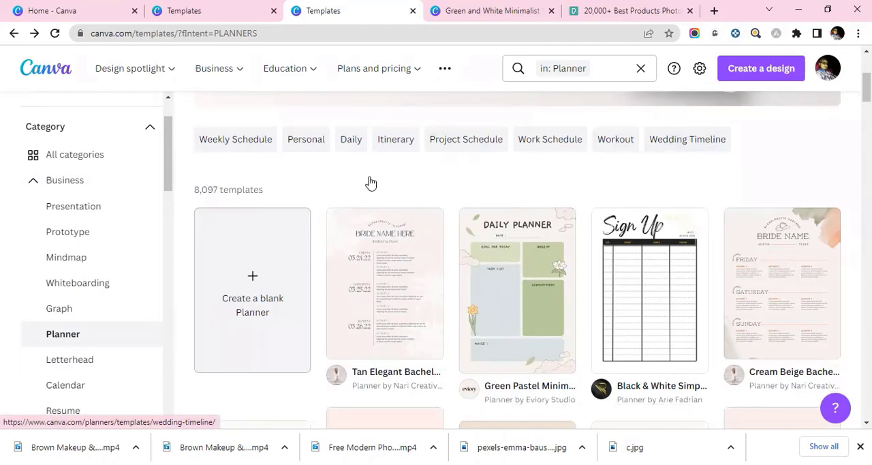
scroll(617, 196, up, 1)
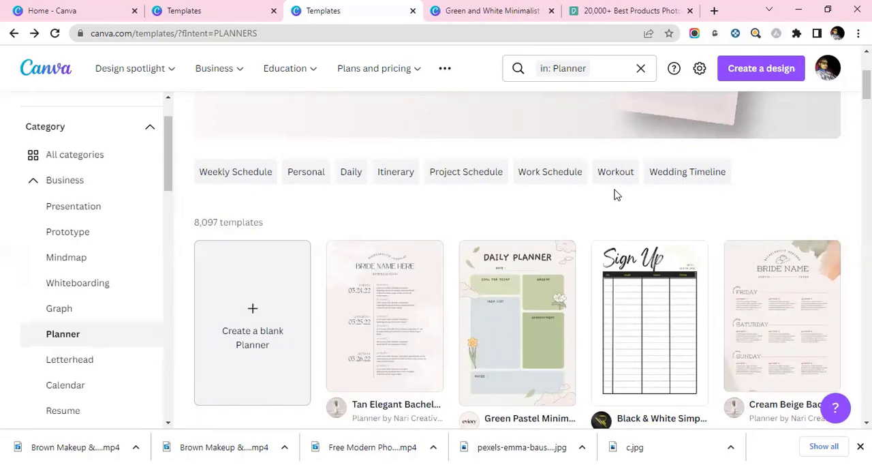
scroll(479, 203, down, 2)
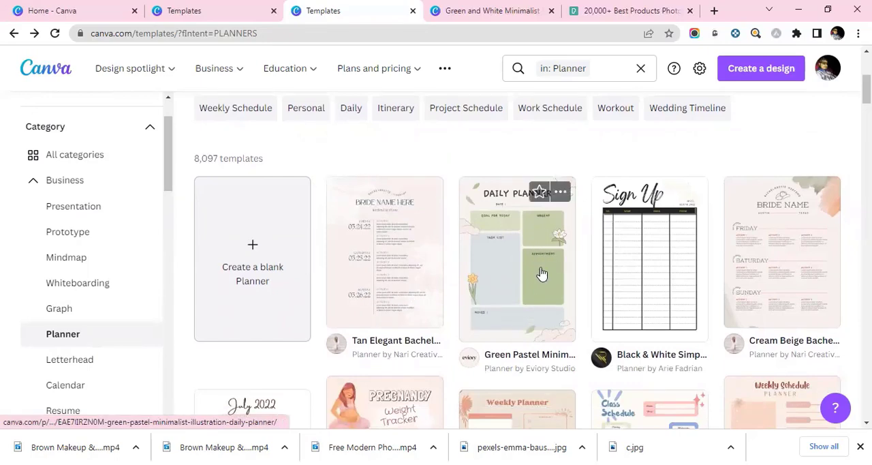
click(519, 285)
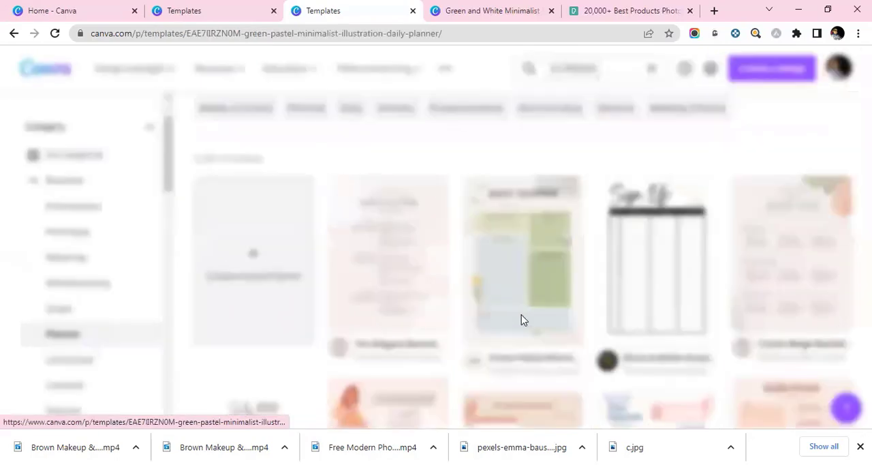
click(685, 196)
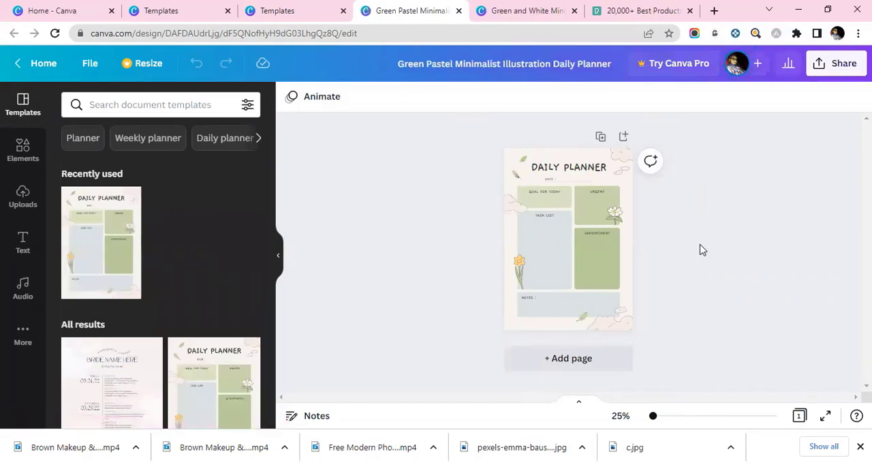
Step: Enlarge the planner page to 84% and examine its title, clouds, date line, section boxes, flower and notes area as individual elements
mouse_move(654, 415)
mouse_down()
mouse_move(675, 416)
mouse_move(667, 416)
mouse_up()
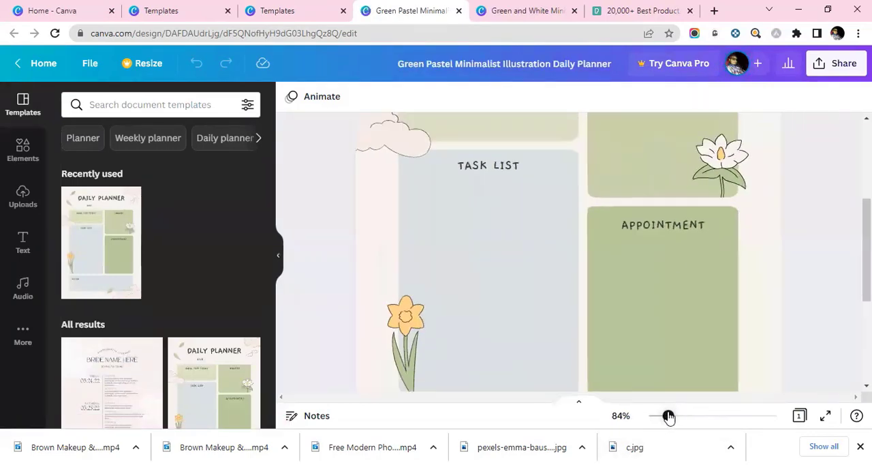
scroll(687, 230, up, 3)
scroll(582, 200, down, 1)
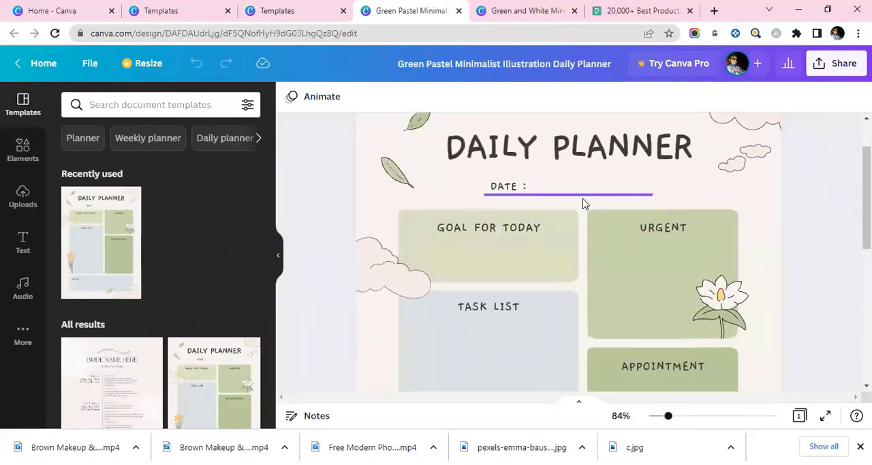
scroll(577, 178, up, 1)
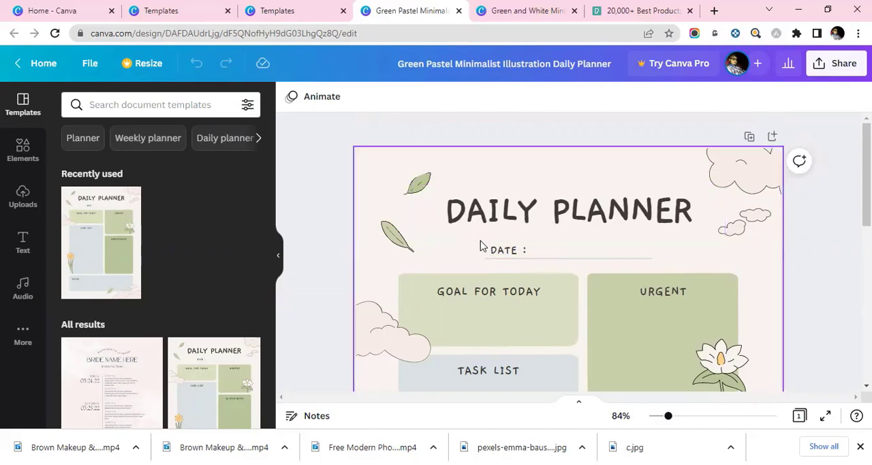
click(578, 225)
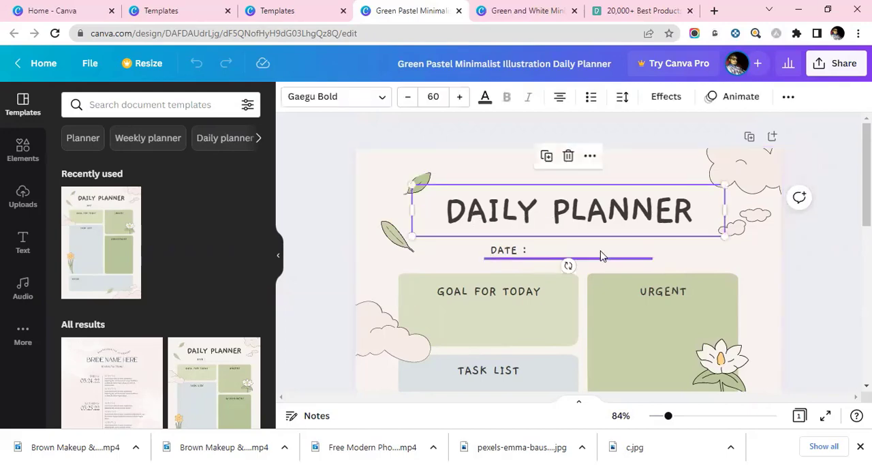
click(755, 185)
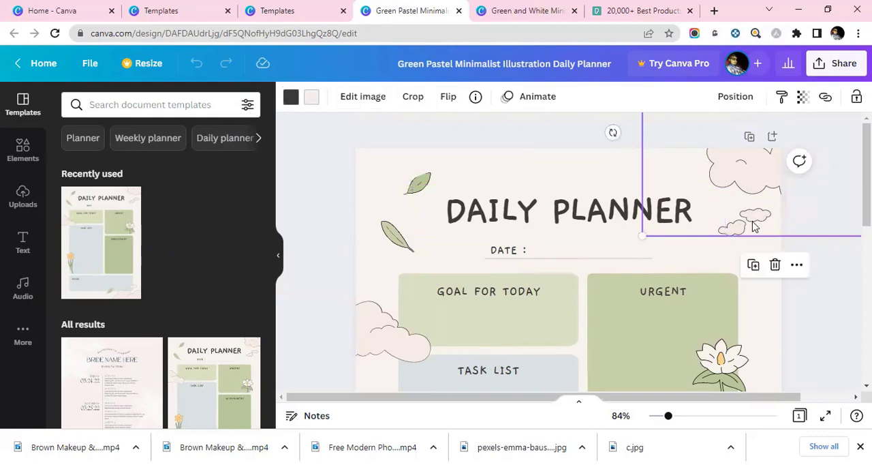
scroll(552, 208, down, 2)
click(510, 186)
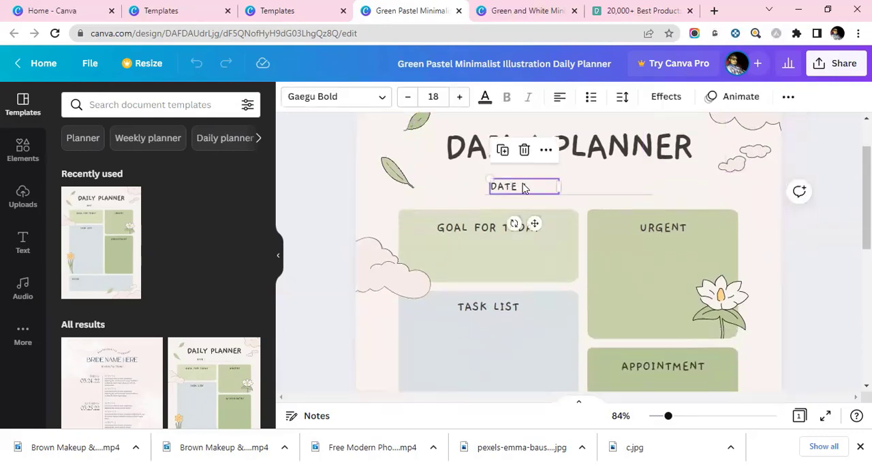
click(589, 196)
click(499, 256)
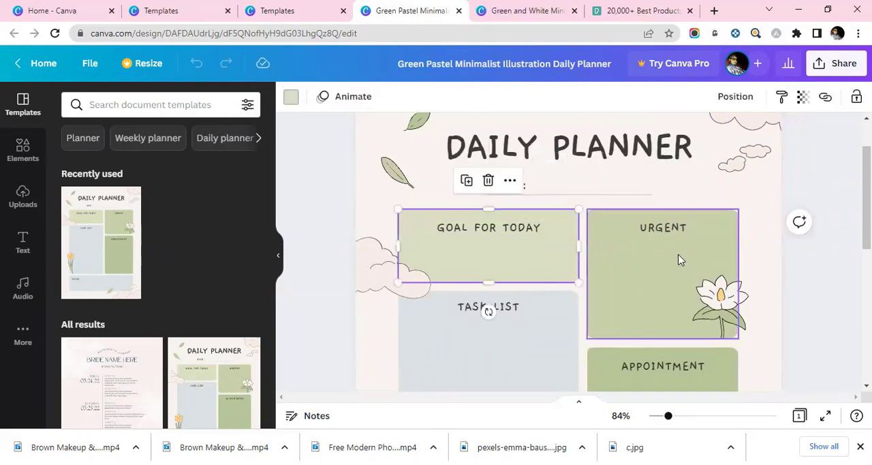
click(721, 303)
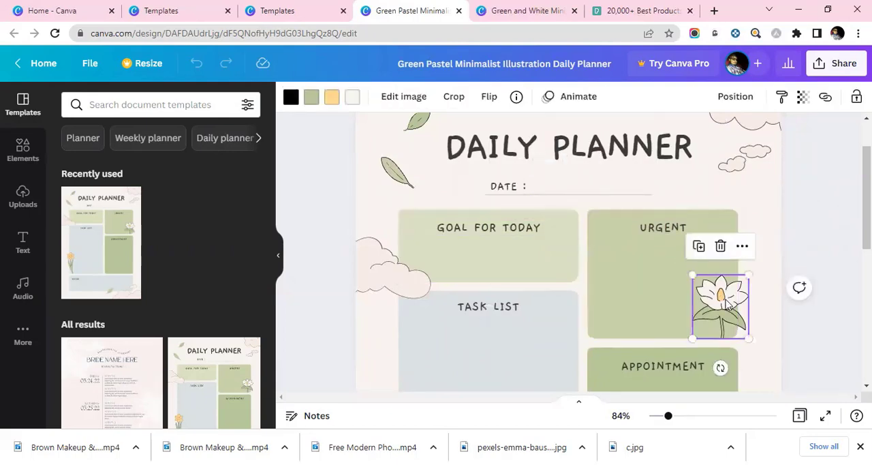
scroll(504, 266, down, 5)
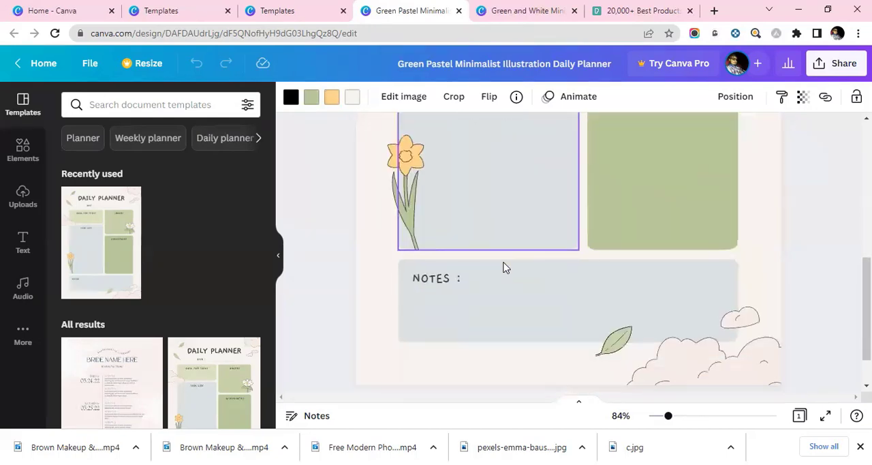
scroll(502, 265, down, 1)
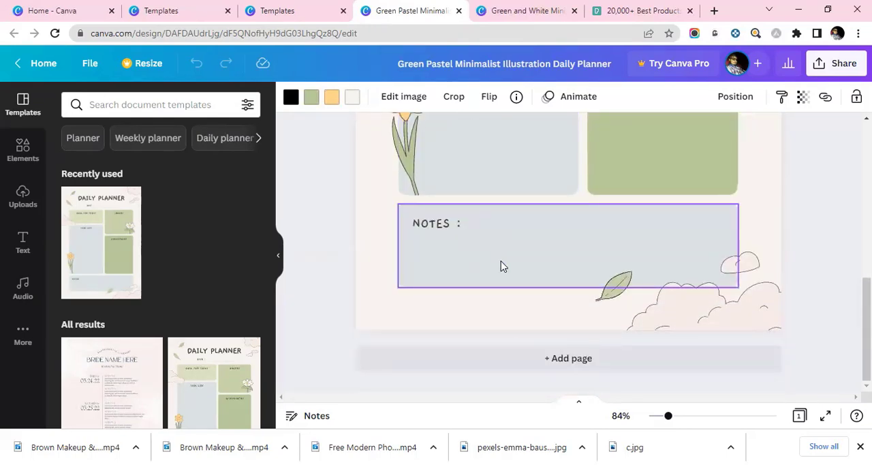
scroll(501, 265, up, 12)
scroll(500, 266, down, 11)
scroll(517, 286, down, 1)
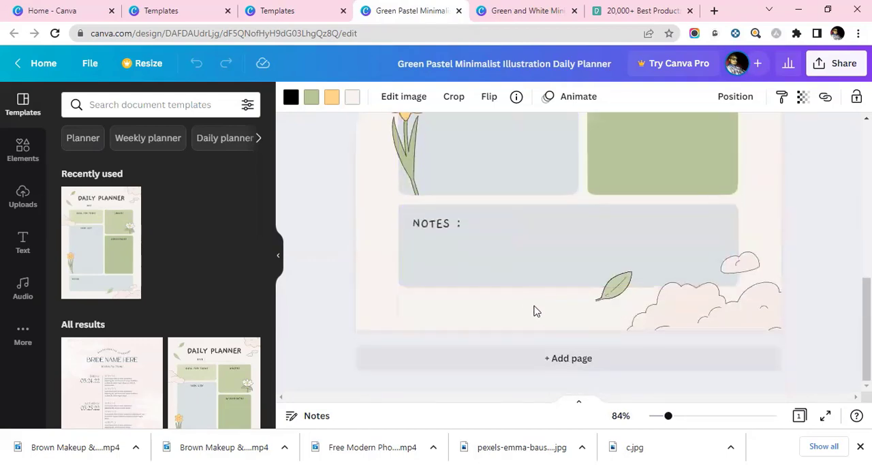
scroll(510, 266, up, 11)
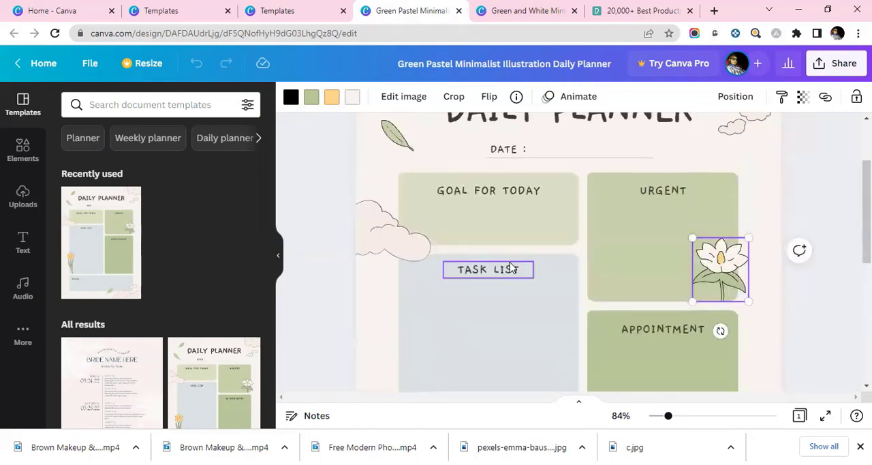
Step: Add a blank page after the daily planner page
scroll(511, 267, down, 11)
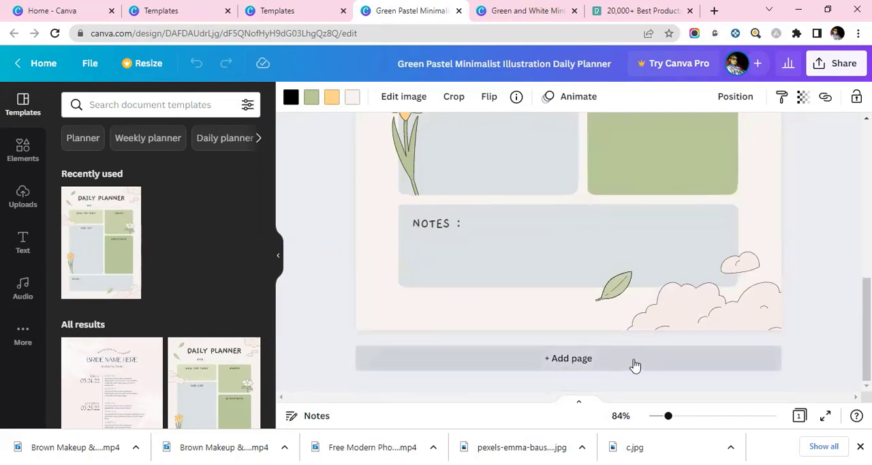
click(583, 359)
scroll(694, 311, up, 7)
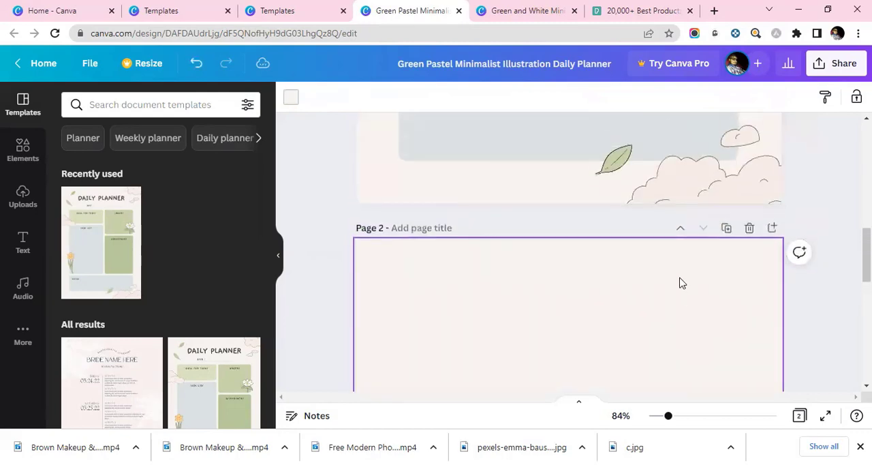
Step: Duplicate page 1, the daily planner page
scroll(633, 284, up, 2)
scroll(613, 245, down, 4)
scroll(616, 252, up, 6)
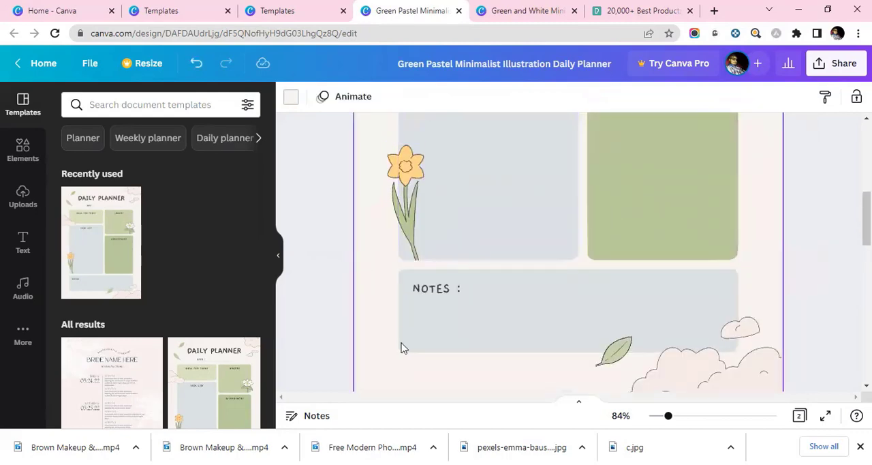
scroll(464, 367, down, 4)
scroll(506, 344, up, 5)
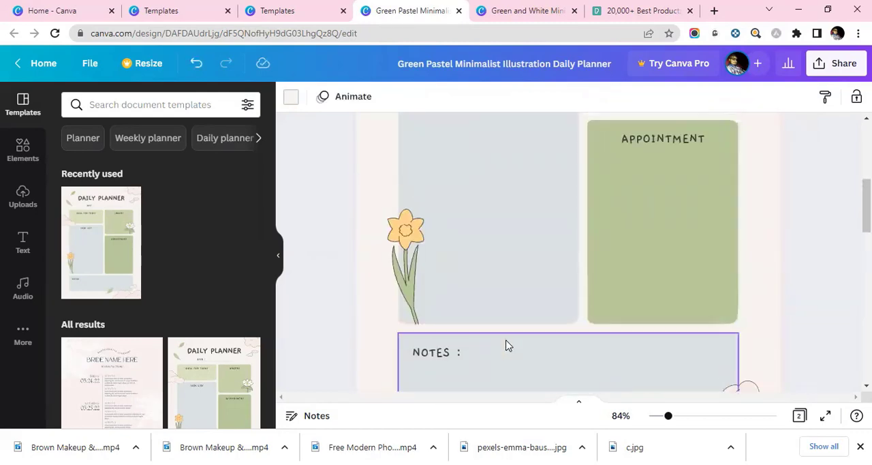
scroll(506, 345, up, 5)
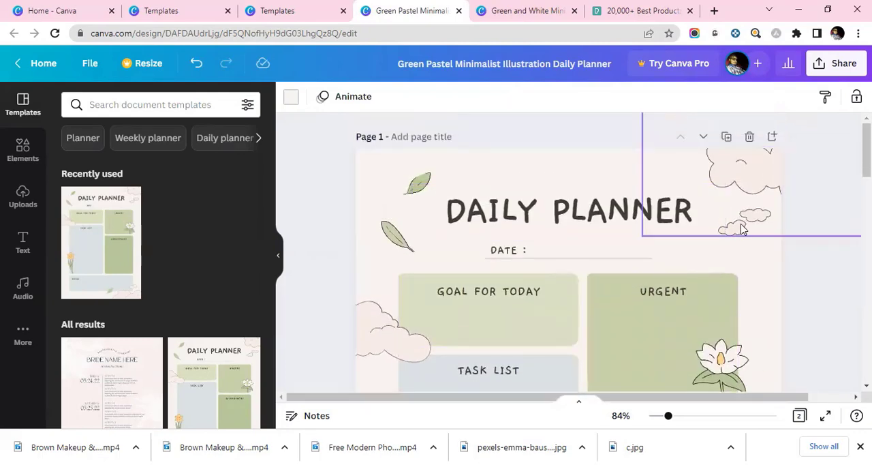
click(726, 138)
Step: Delete the blank page 3 and return to the start of page 1
scroll(722, 259, down, 5)
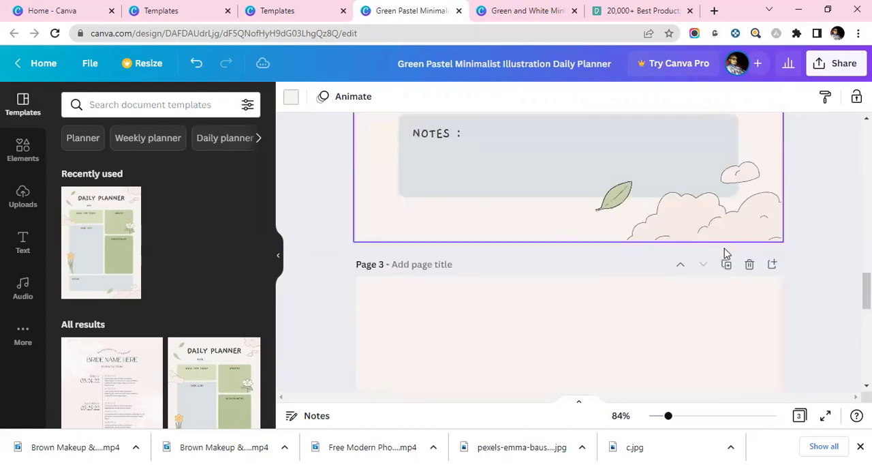
scroll(724, 252, down, 5)
scroll(722, 249, up, 1)
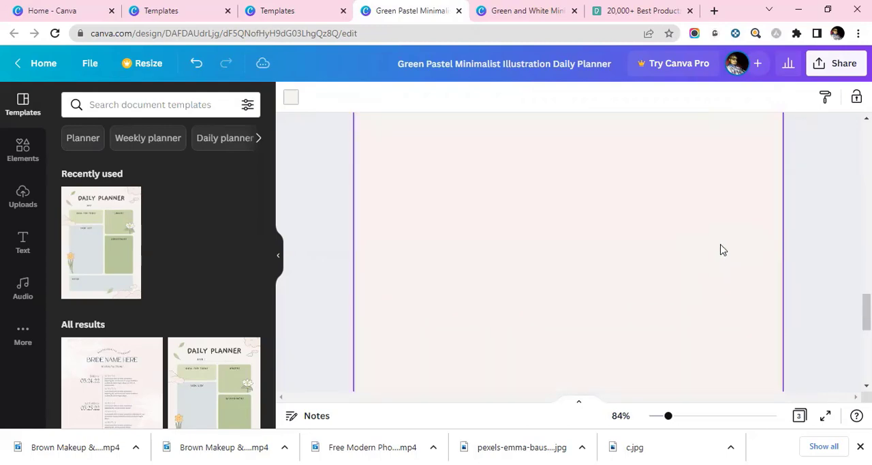
scroll(722, 250, up, 3)
scroll(720, 247, down, 1)
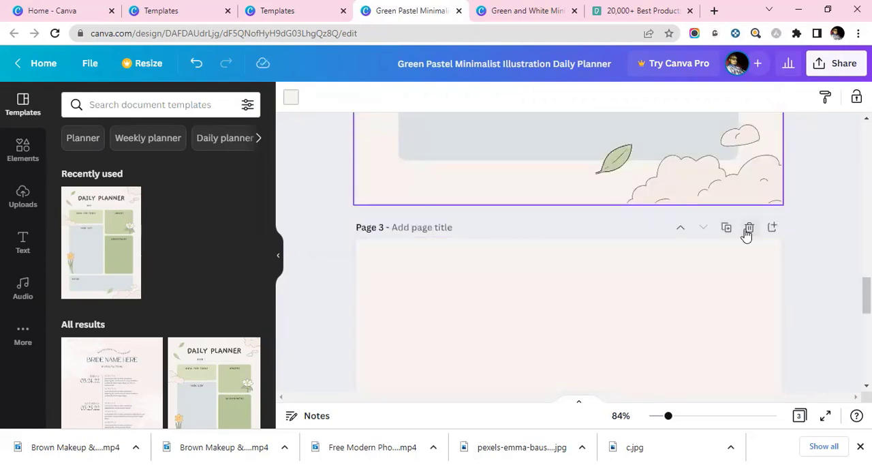
click(749, 228)
scroll(664, 239, up, 6)
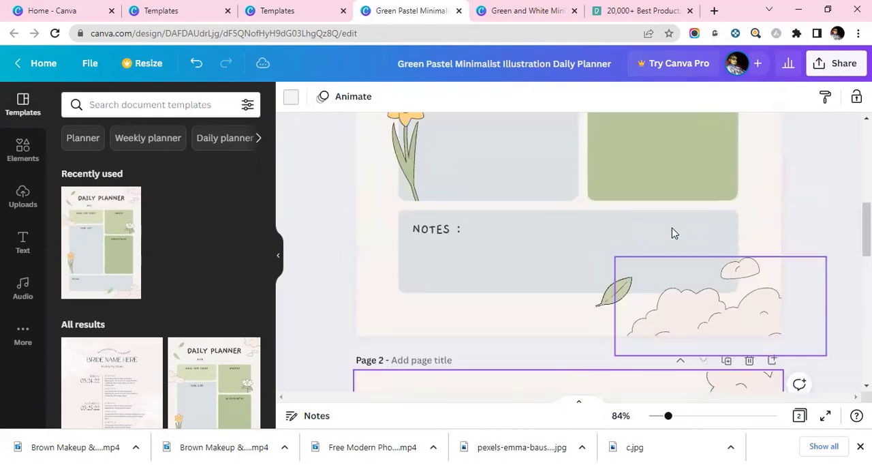
scroll(702, 236, up, 1)
scroll(730, 241, down, 3)
scroll(700, 226, up, 3)
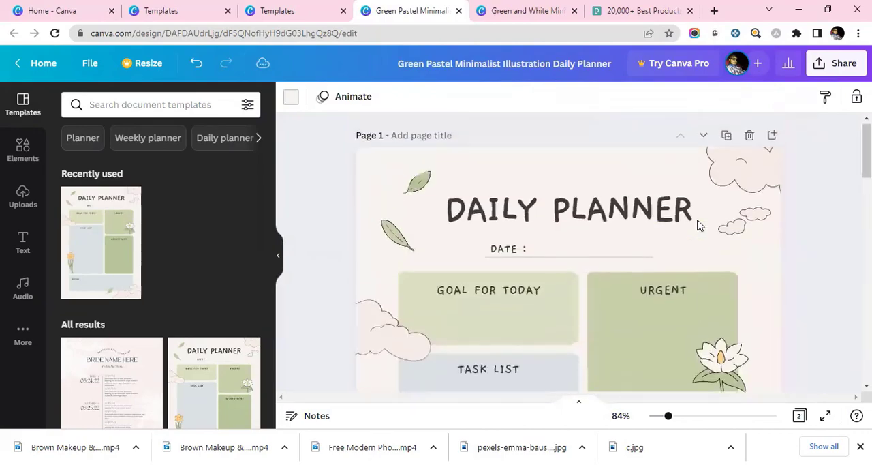
Step: Compare the daily planner on page 1 with its duplicate on page 2, from title to notes area
scroll(700, 225, down, 9)
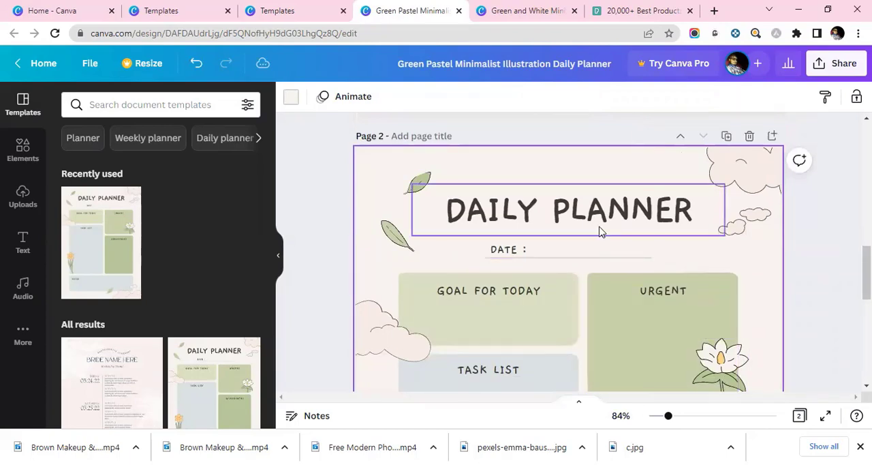
scroll(596, 225, up, 9)
scroll(594, 219, down, 12)
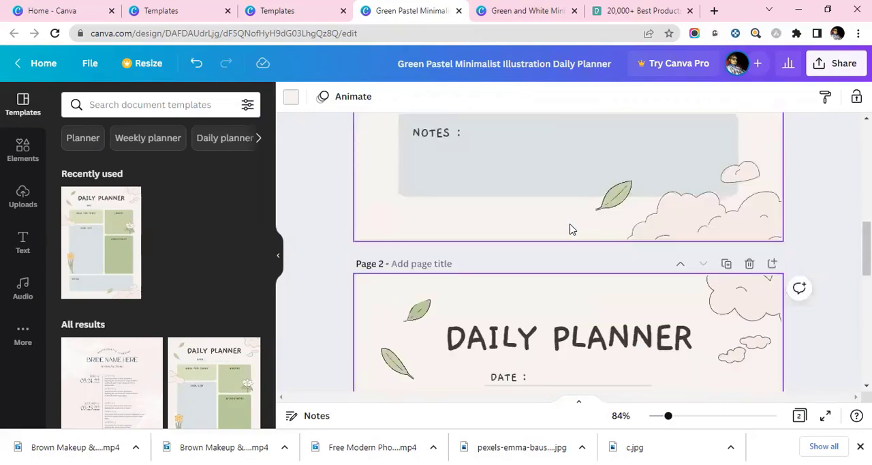
scroll(545, 265, up, 5)
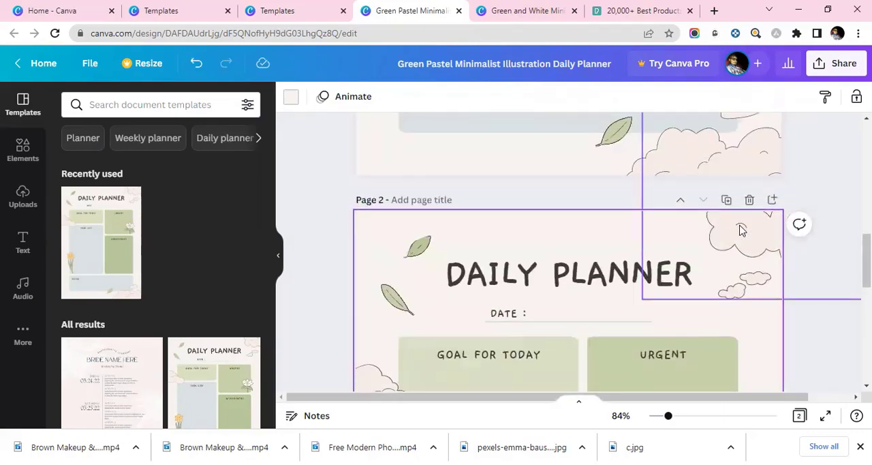
scroll(632, 227, up, 1)
scroll(615, 223, up, 7)
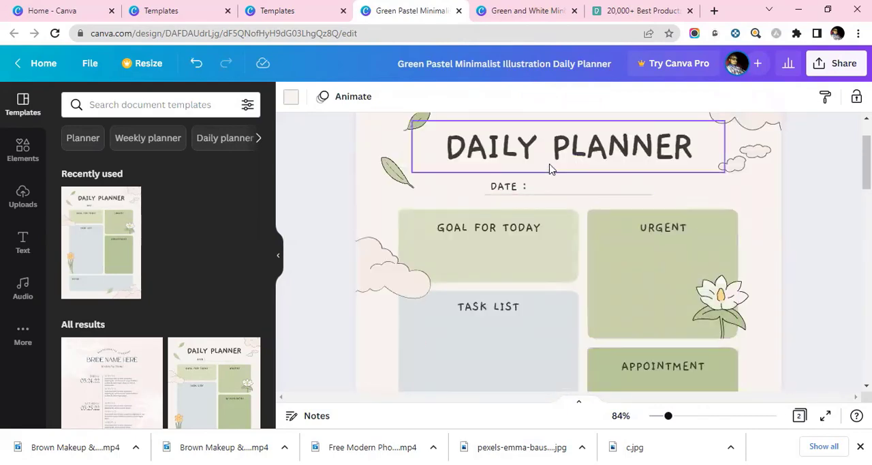
scroll(720, 205, up, 1)
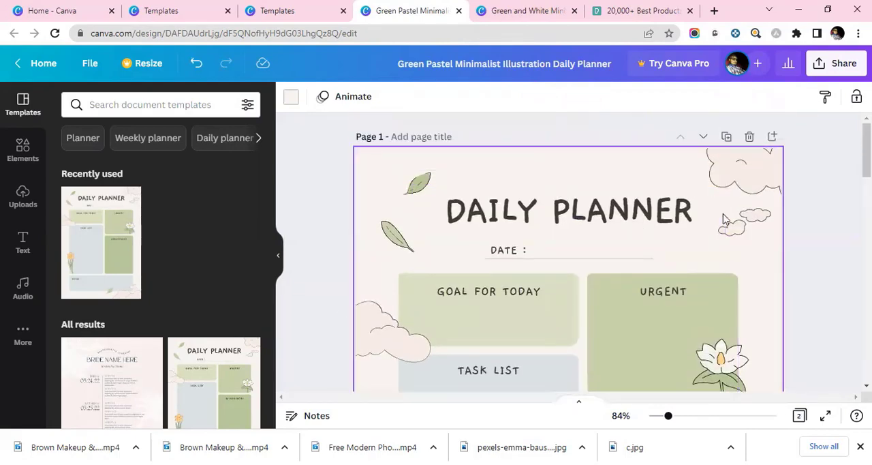
scroll(477, 232, down, 1)
scroll(470, 222, up, 1)
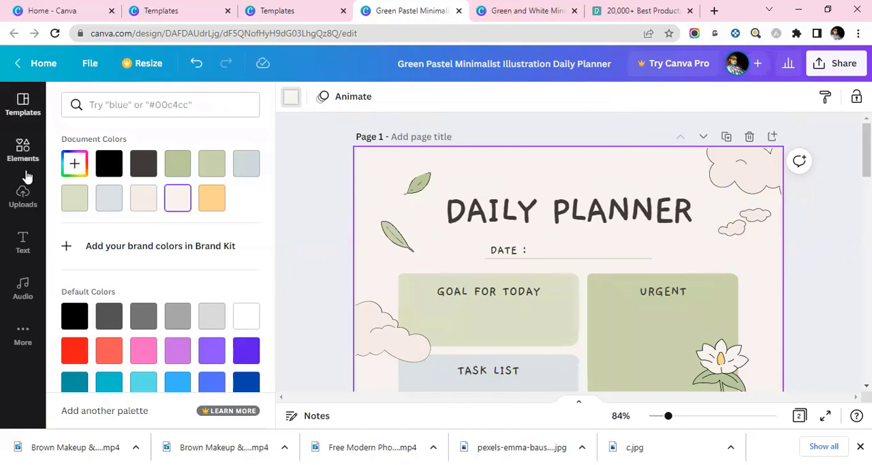
Step: Place the uploaded orange texture image in page 1's upper-left corner and send it backward step by step behind all planner elements
click(23, 196)
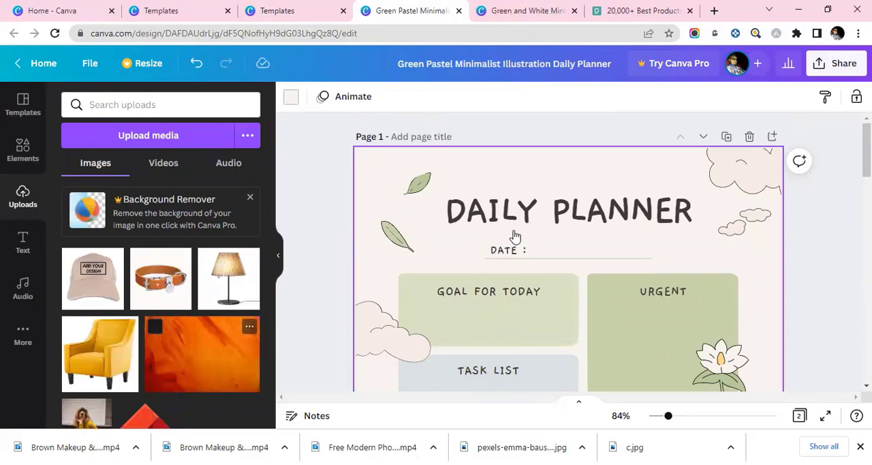
drag(535, 192, 422, 171)
right_click(461, 170)
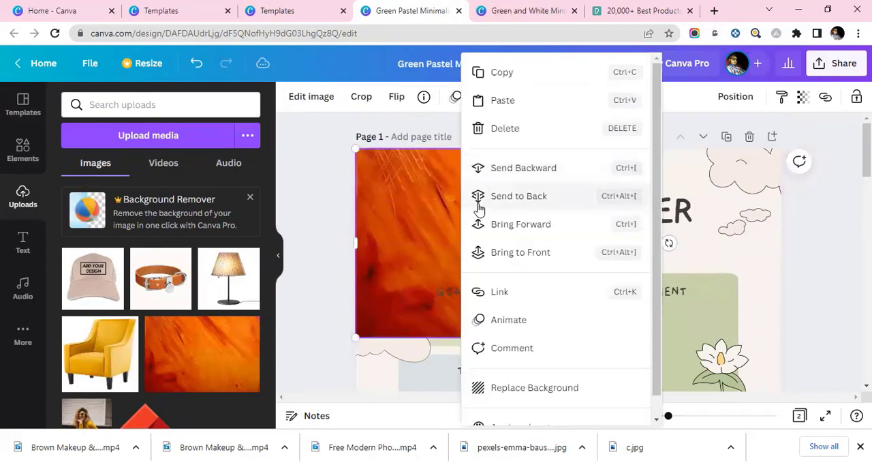
click(538, 168)
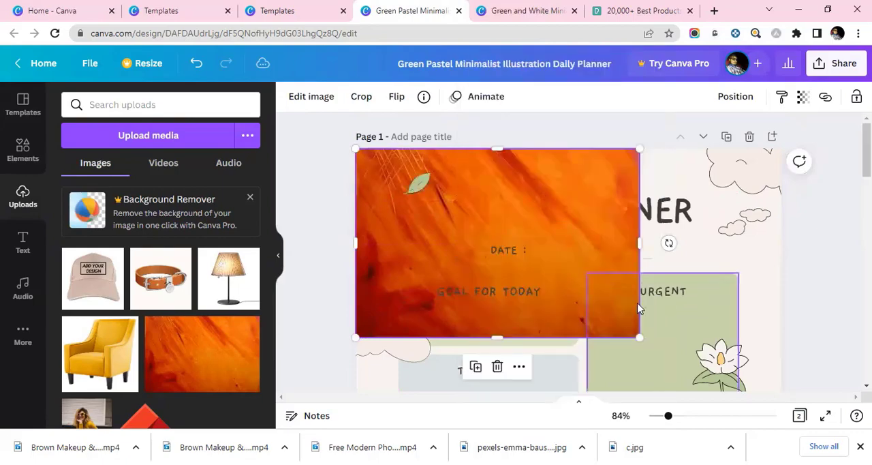
right_click(524, 158)
click(590, 170)
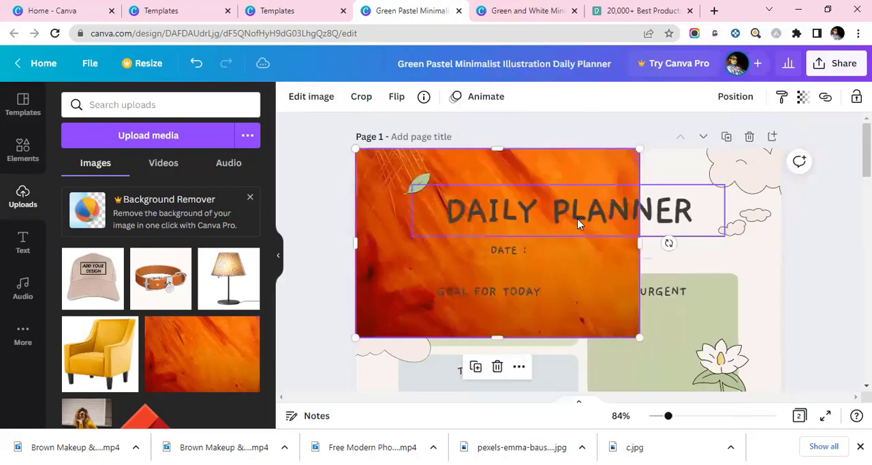
right_click(557, 175)
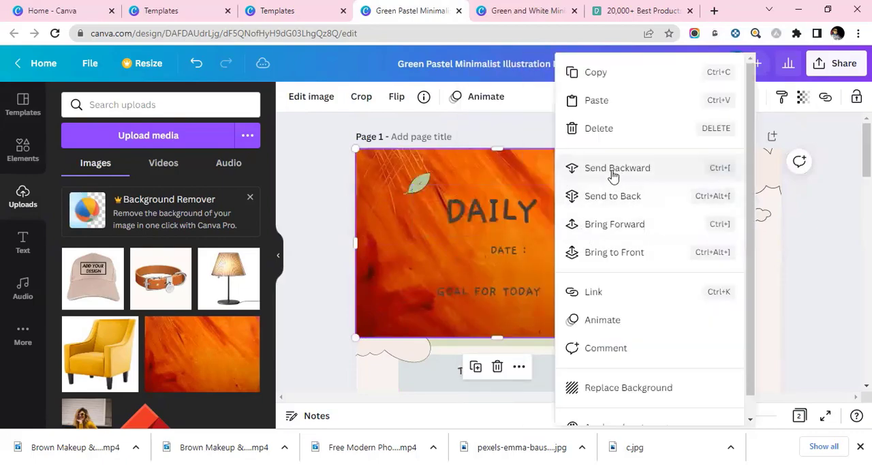
click(568, 173)
right_click(564, 171)
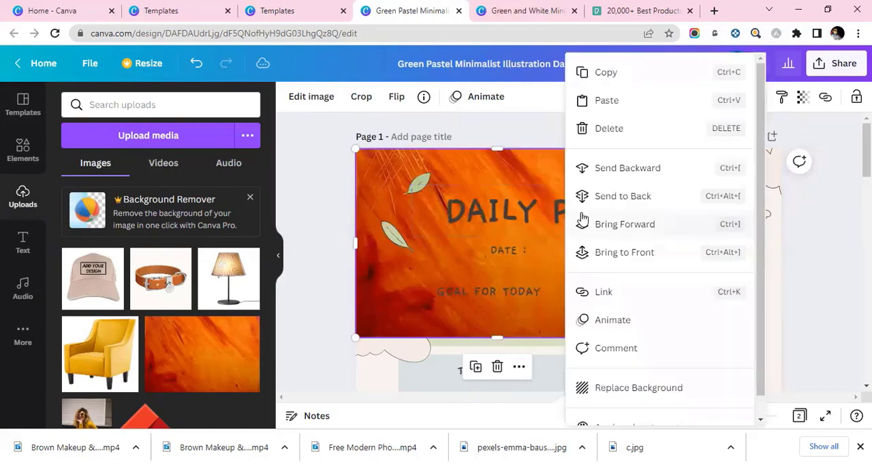
click(627, 171)
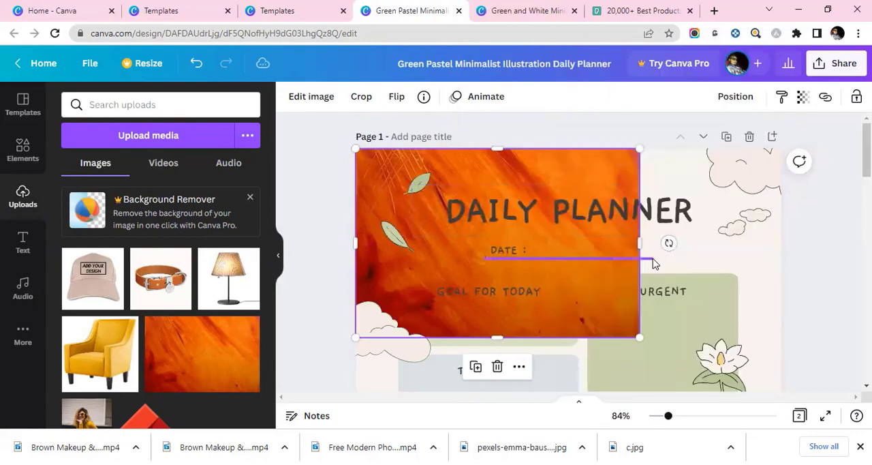
right_click(571, 161)
click(640, 169)
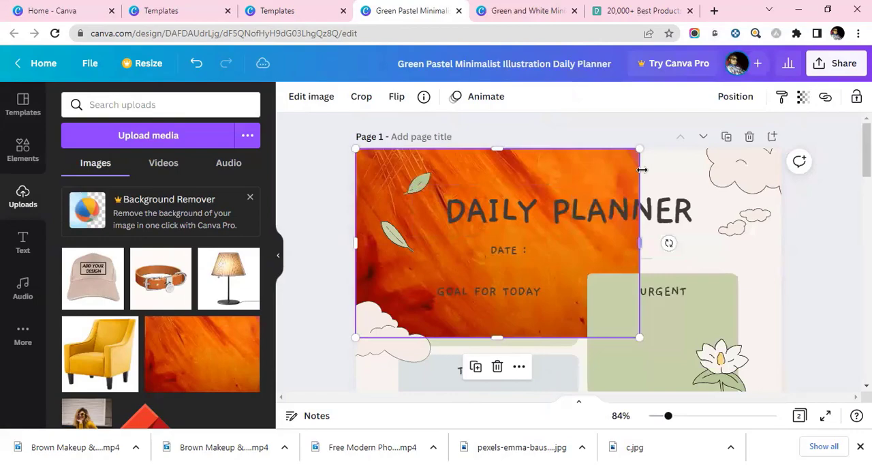
right_click(597, 158)
click(626, 169)
right_click(566, 164)
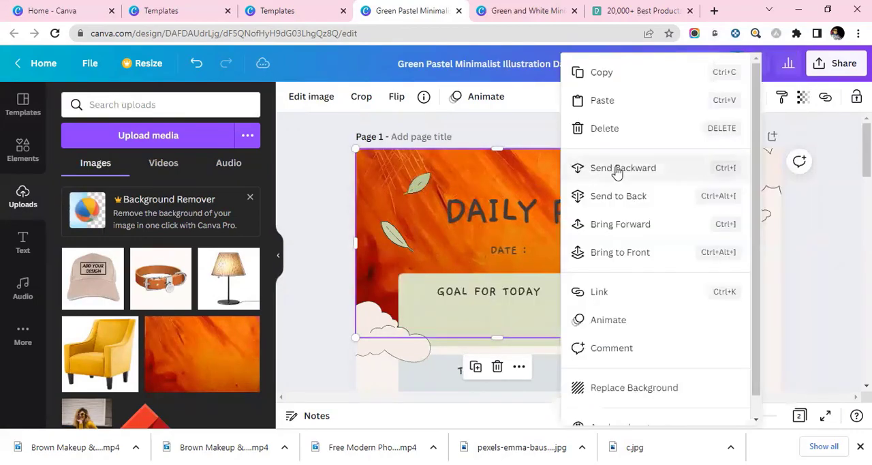
click(615, 168)
right_click(583, 179)
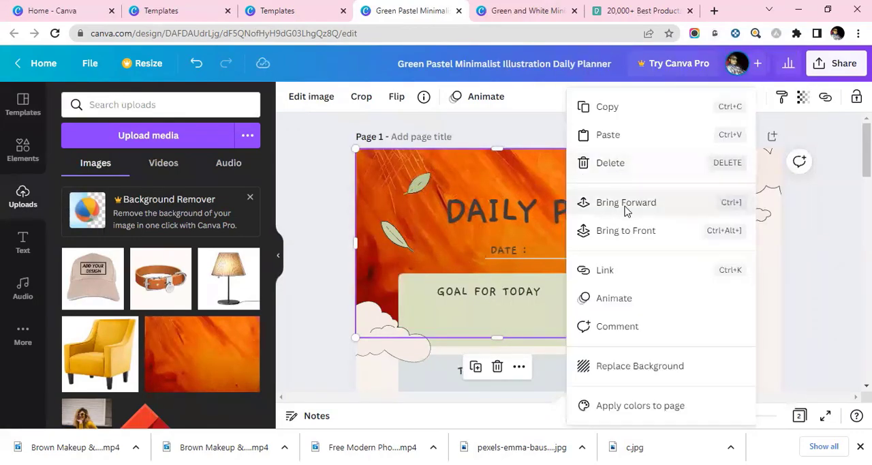
click(626, 204)
right_click(580, 159)
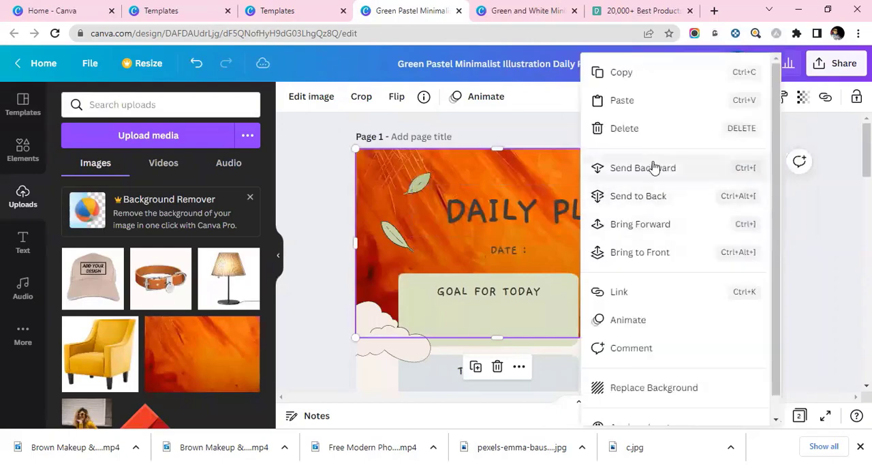
click(651, 168)
Step: Enlarge the orange image to the full width of page 1 and extend its lower edge down the page as a background
drag(638, 336, 807, 400)
scroll(810, 275, down, 4)
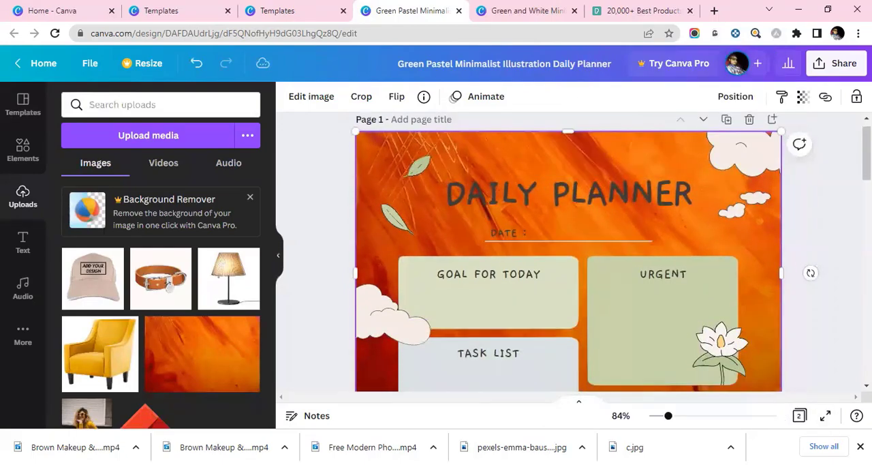
scroll(847, 259, up, 2)
scroll(692, 251, down, 1)
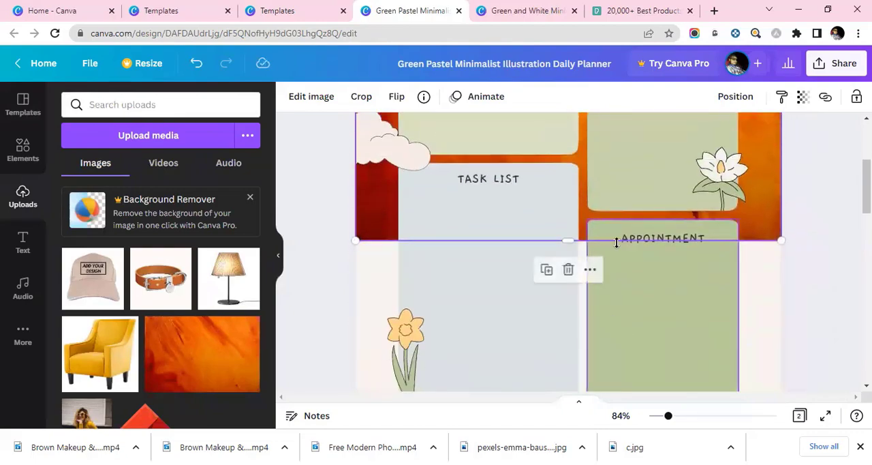
drag(570, 243, 569, 313)
scroll(724, 268, up, 5)
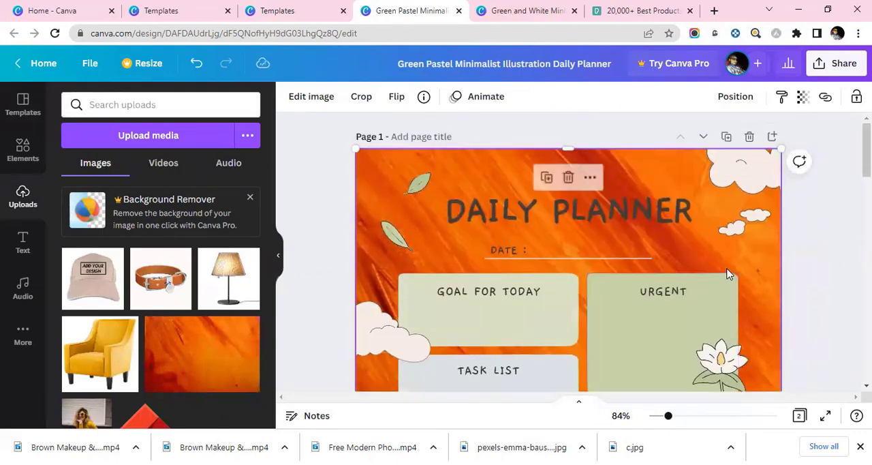
scroll(799, 254, down, 1)
scroll(821, 257, up, 1)
scroll(822, 256, up, 1)
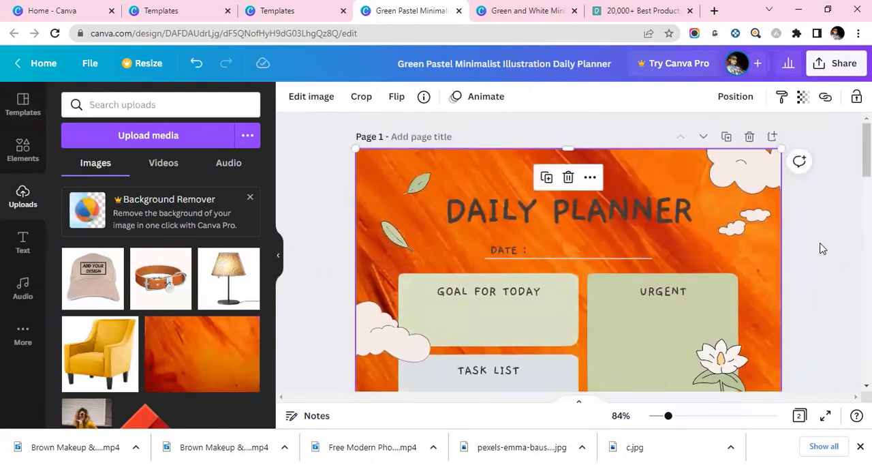
Step: Set the transparency of the orange background image on page 1 to 39
click(823, 249)
click(760, 260)
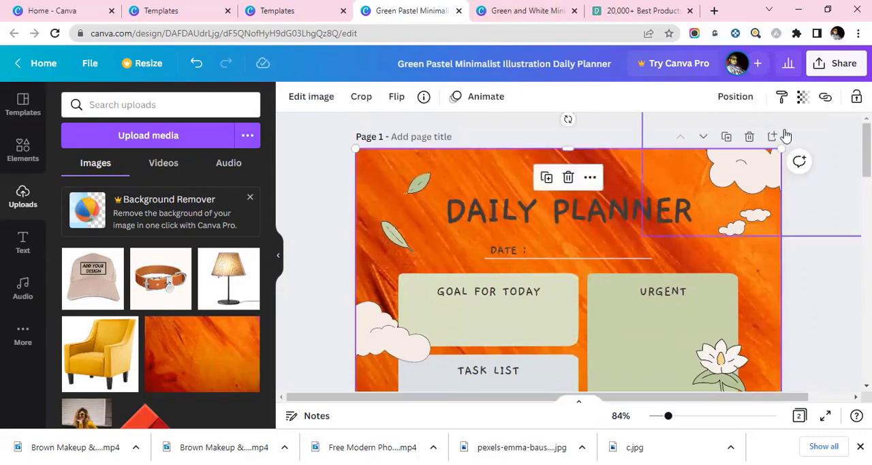
click(803, 98)
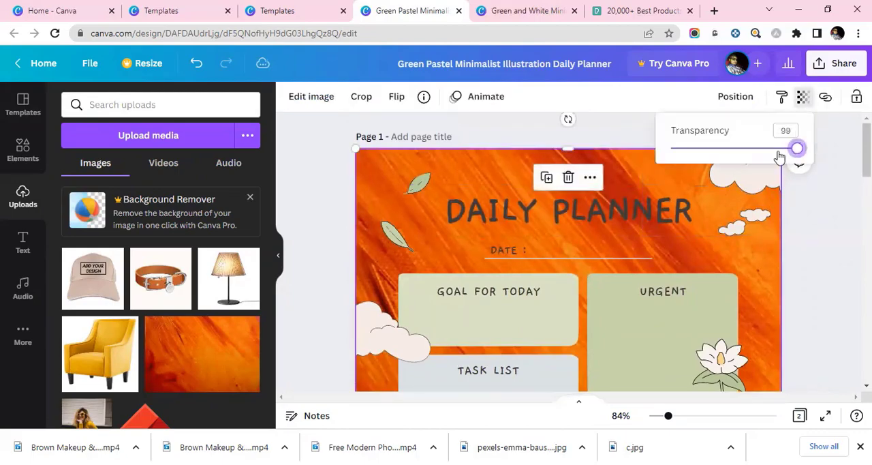
drag(779, 157, 722, 165)
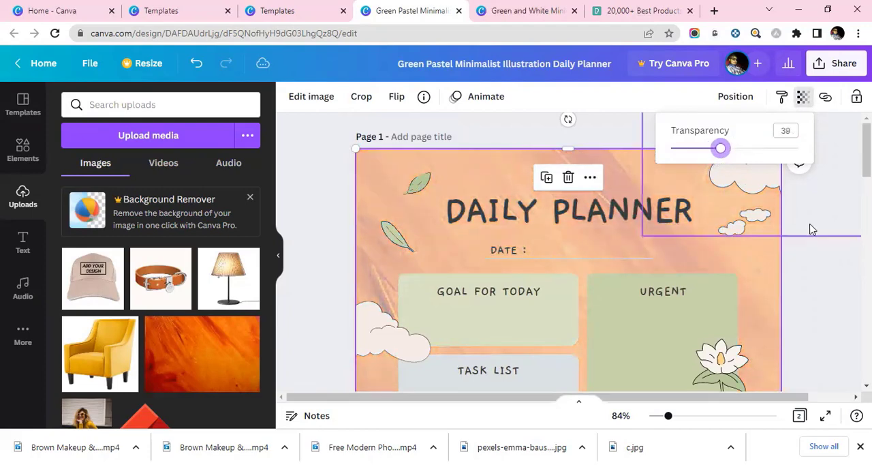
click(821, 265)
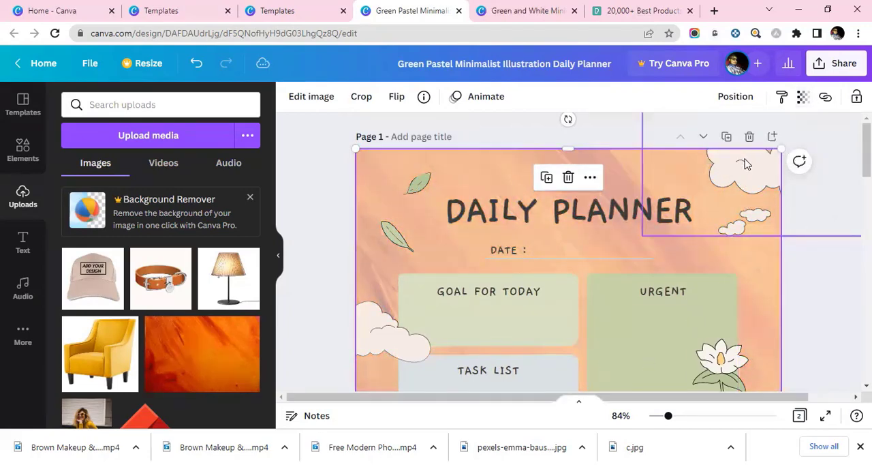
Step: Recolor the clouds in page 1's upper-right corner with a black outline and a dark grey fill
click(740, 178)
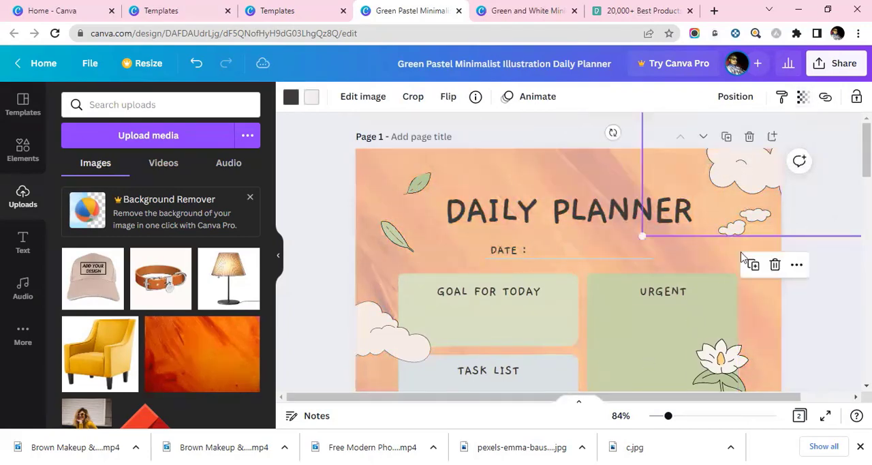
click(290, 99)
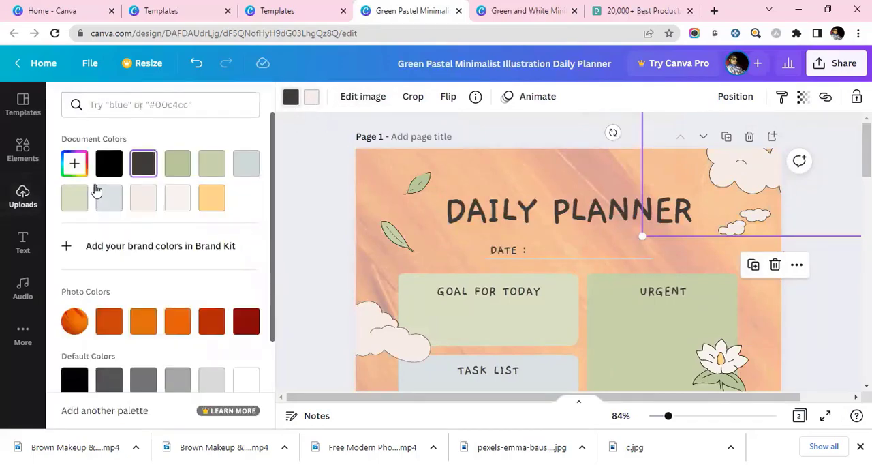
click(181, 165)
click(215, 168)
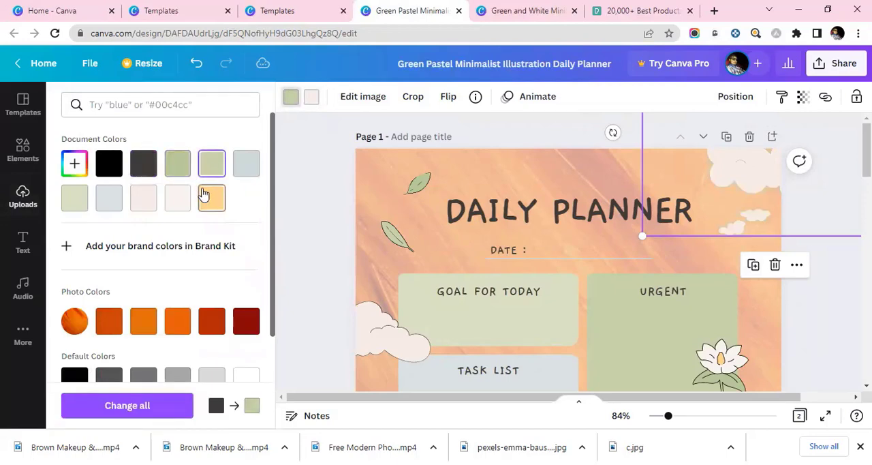
click(112, 167)
click(310, 98)
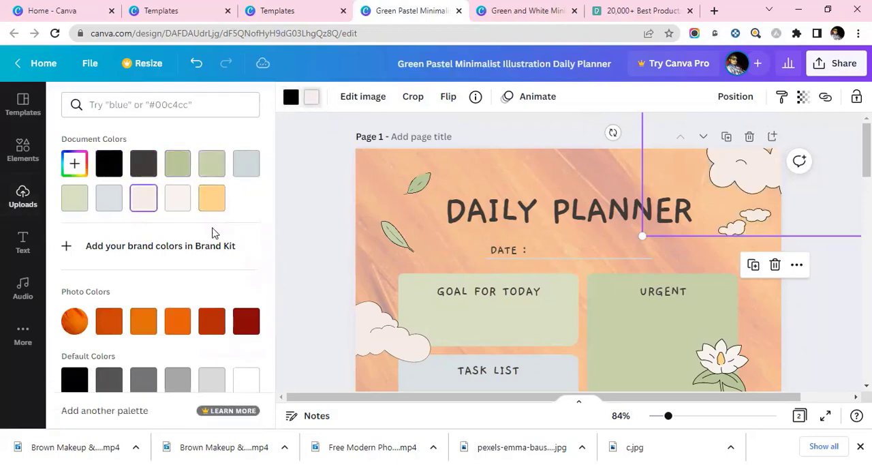
click(148, 165)
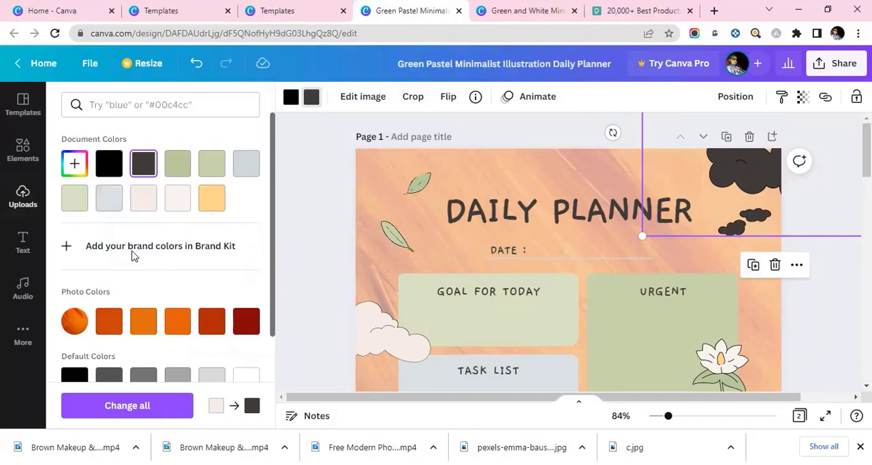
Step: Change the fill of the lower leaf beside the DAILY PLANNER title to the bright light green default color
scroll(133, 254, down, 2)
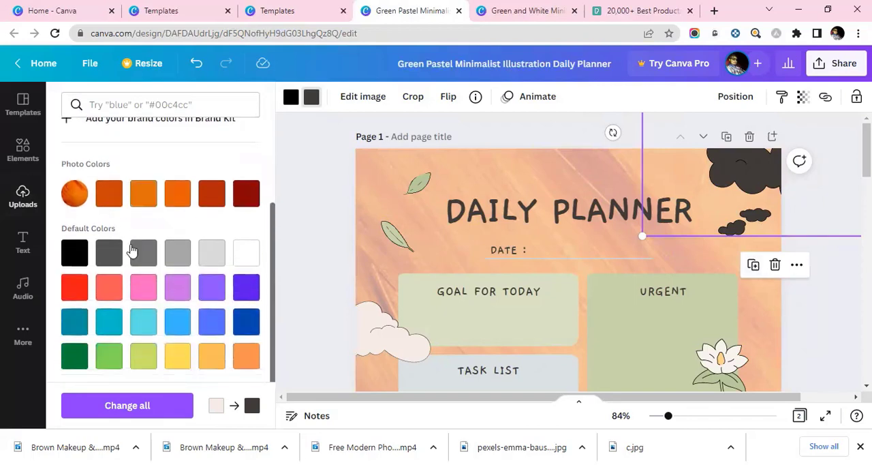
click(392, 235)
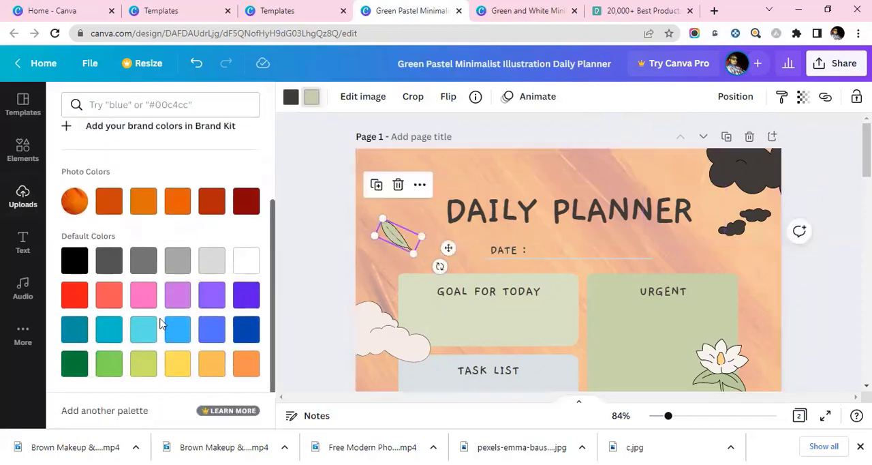
click(141, 340)
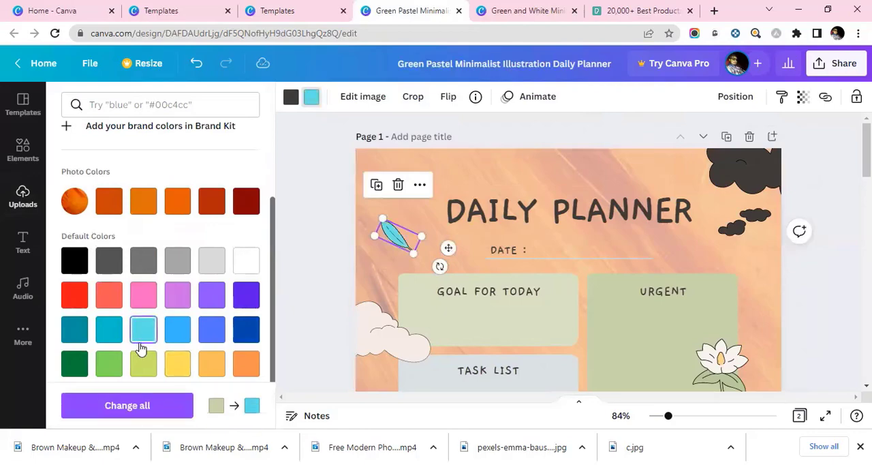
click(108, 365)
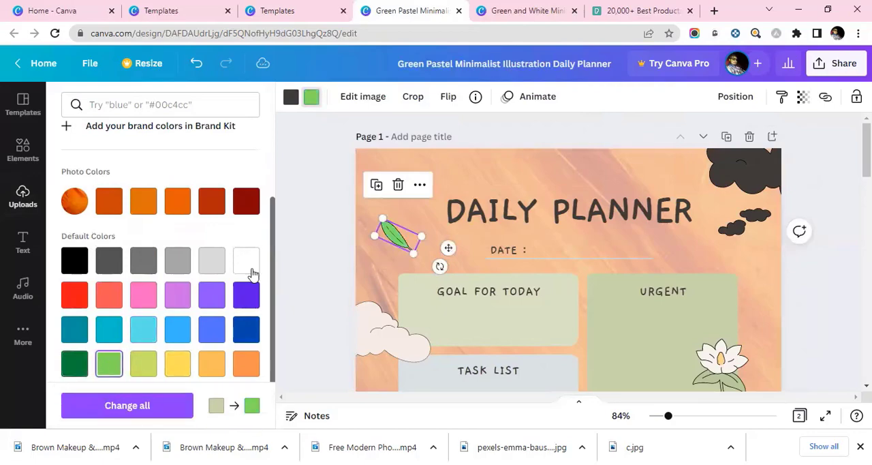
click(448, 220)
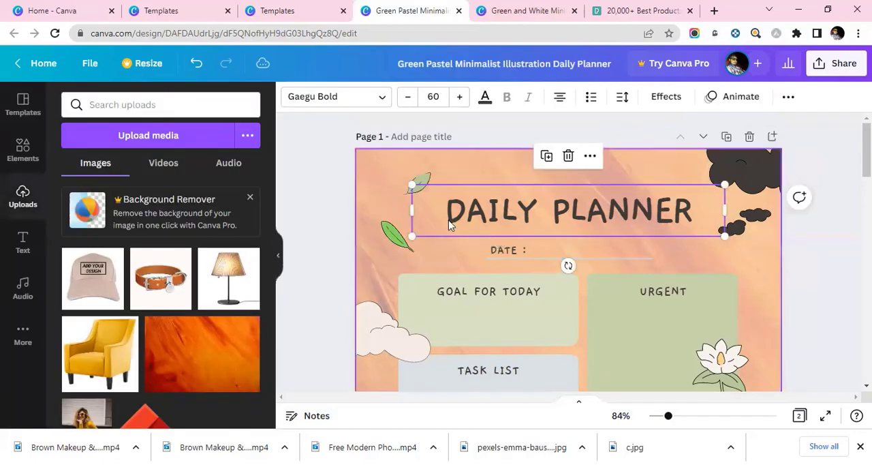
Step: Change the fill of the upper leaf beside the DAILY PLANNER title to the bright green document color
click(419, 175)
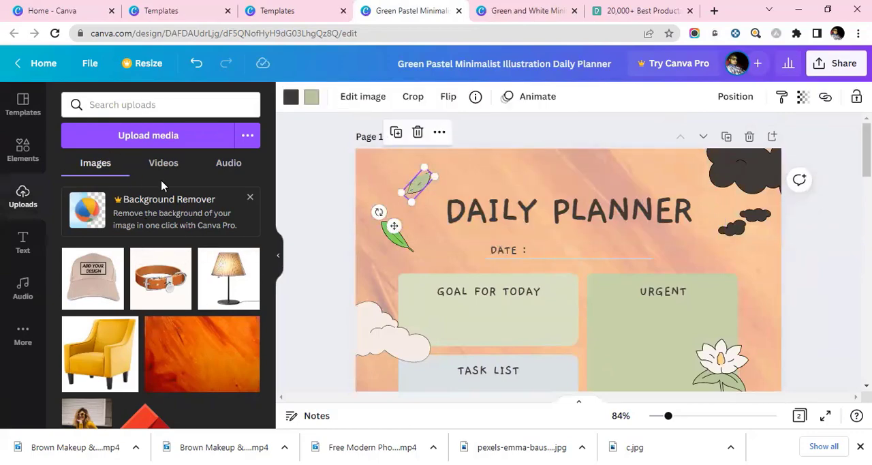
click(312, 99)
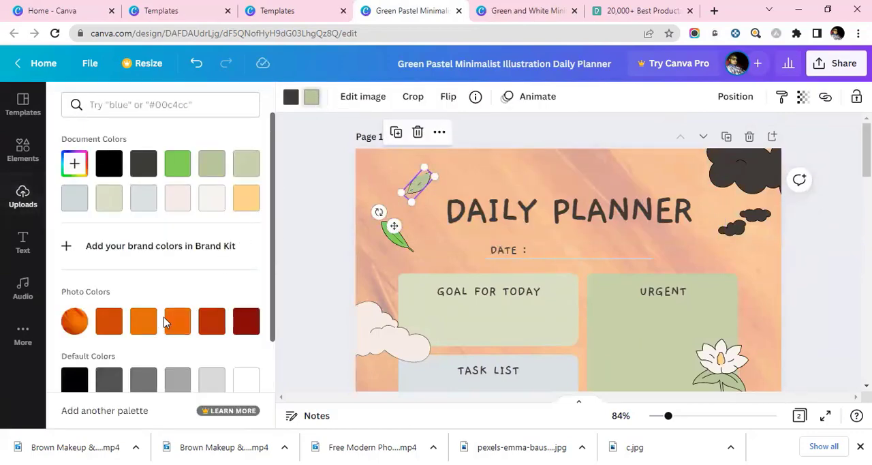
click(177, 166)
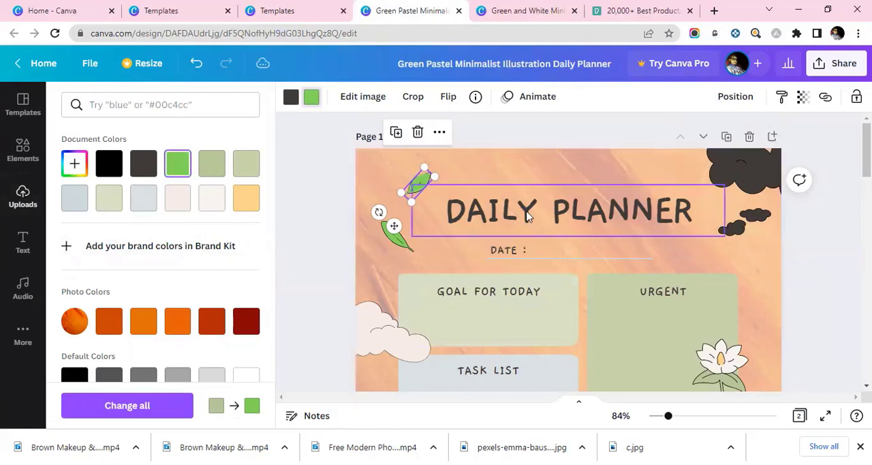
Step: Change the fill of the upper-right clouds and of the cloud beside the GOAL FOR TODAY box to white
click(609, 226)
click(755, 182)
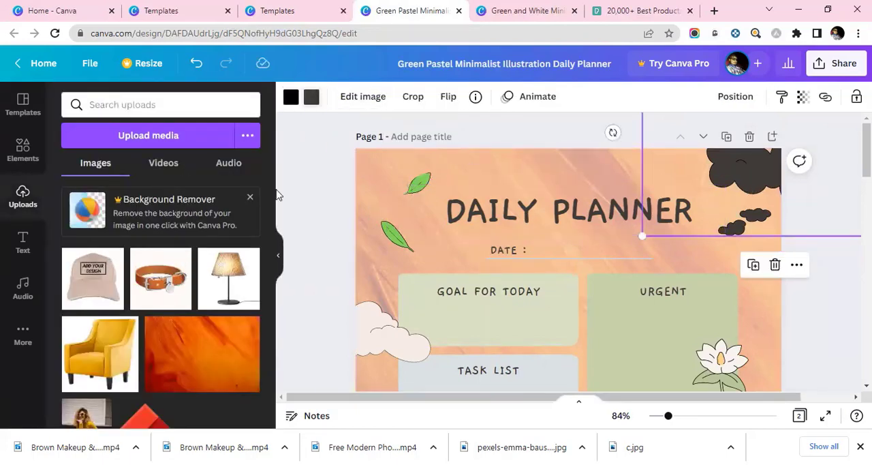
scroll(120, 262, down, 2)
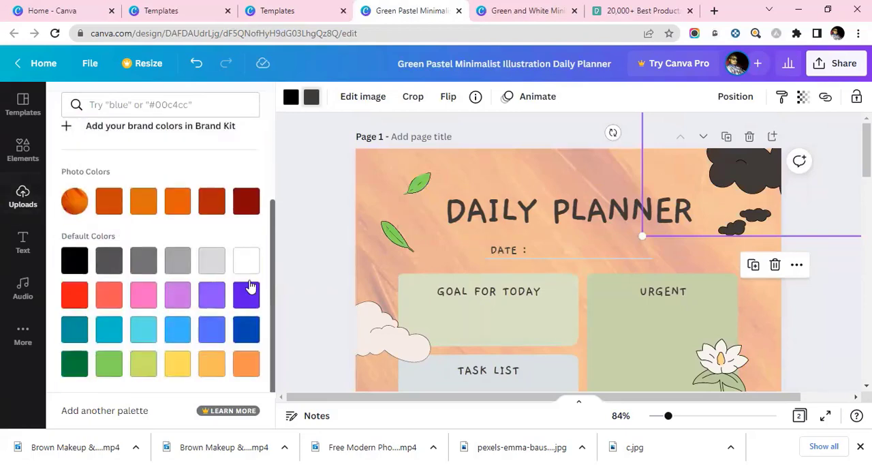
click(246, 261)
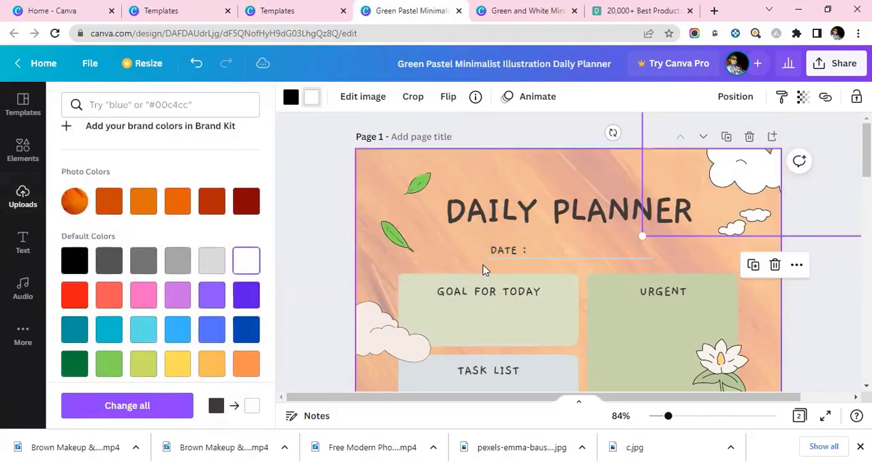
scroll(463, 264, down, 1)
click(314, 297)
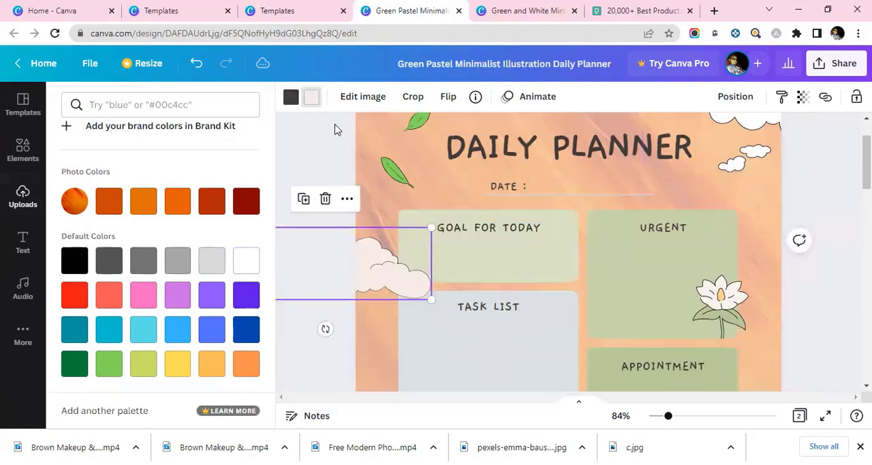
click(255, 262)
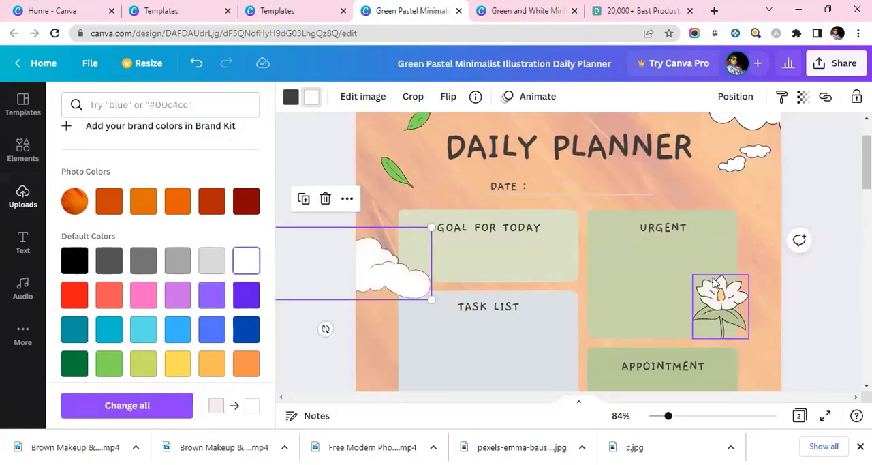
Step: Set the font of the DAILY PLANNER title on page 1 to Agrandir Grand Medium
scroll(531, 198, up, 1)
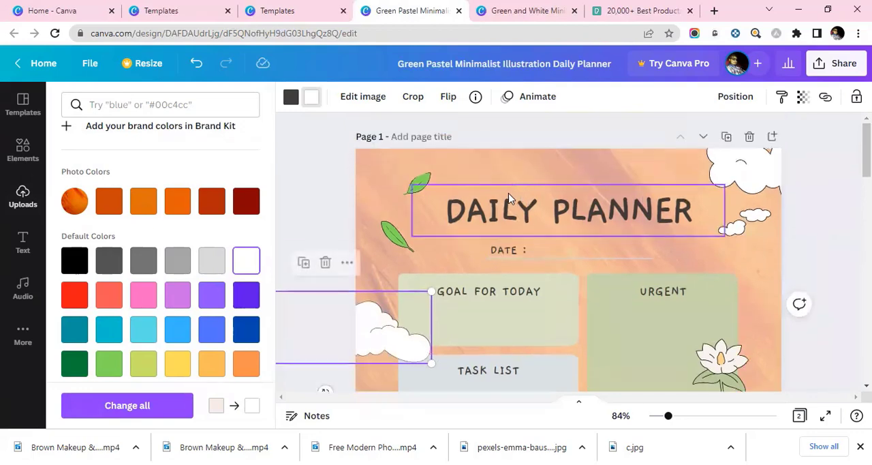
click(509, 208)
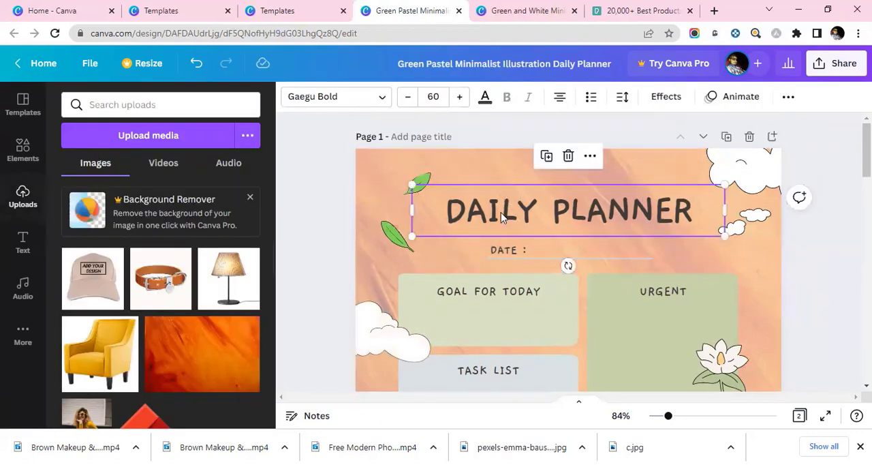
click(355, 102)
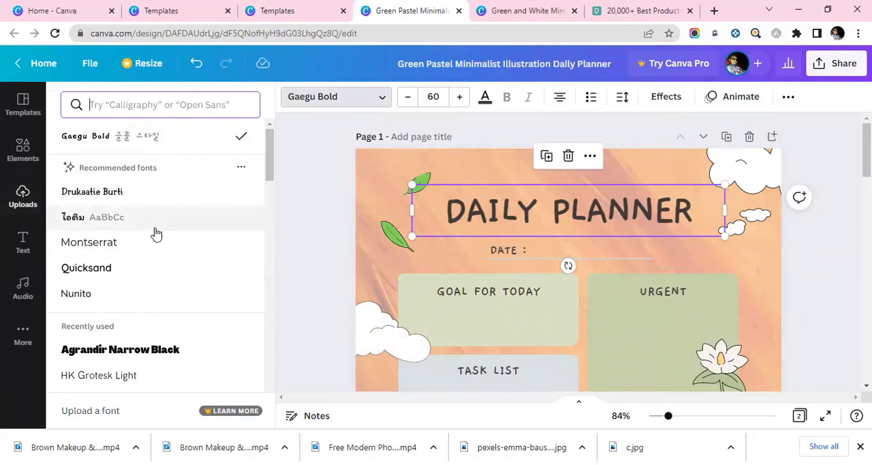
scroll(155, 254, down, 10)
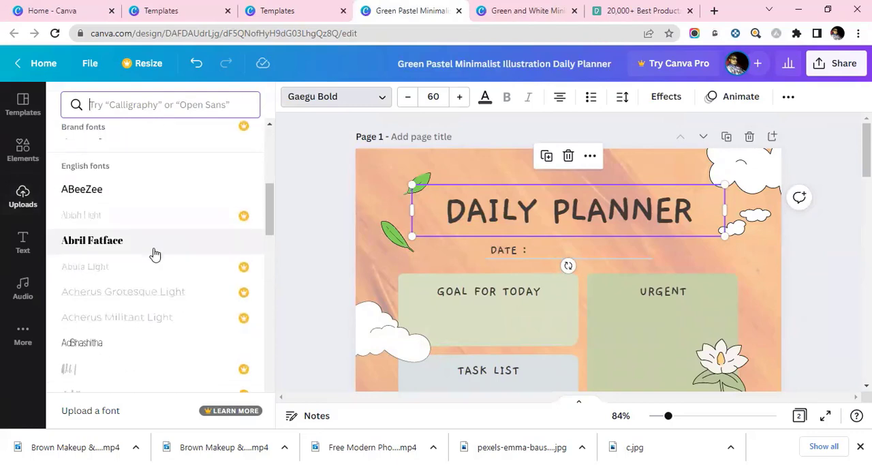
scroll(155, 253, down, 2)
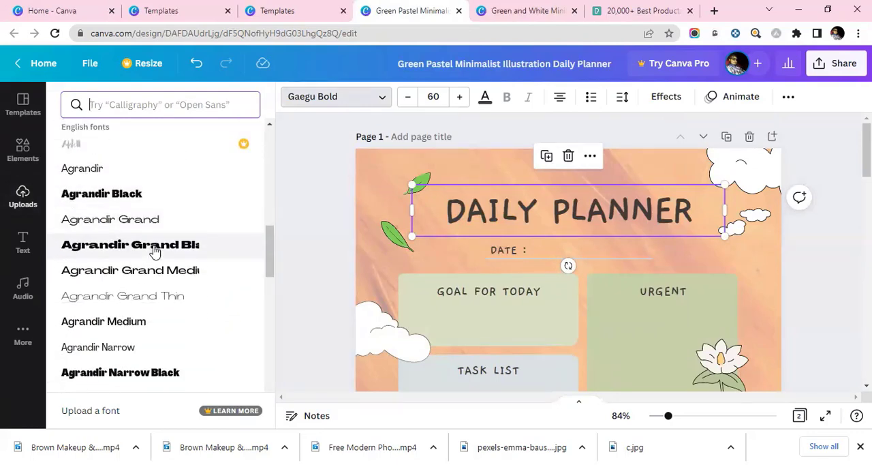
scroll(155, 251, down, 6)
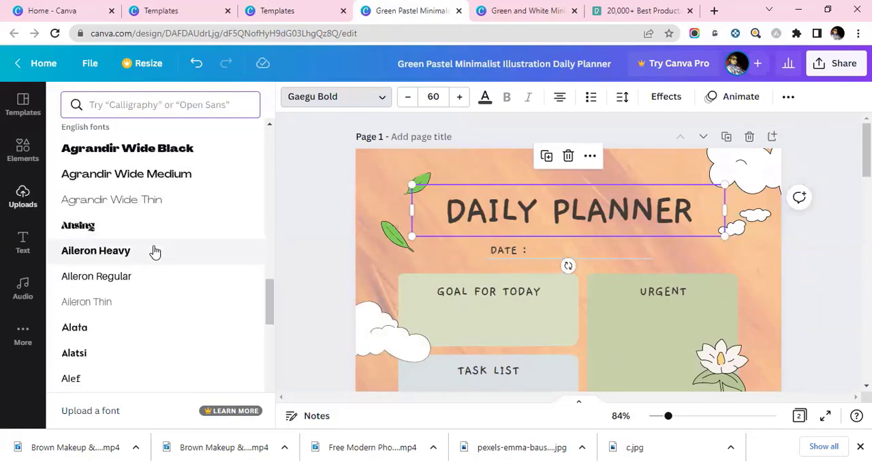
scroll(155, 251, down, 4)
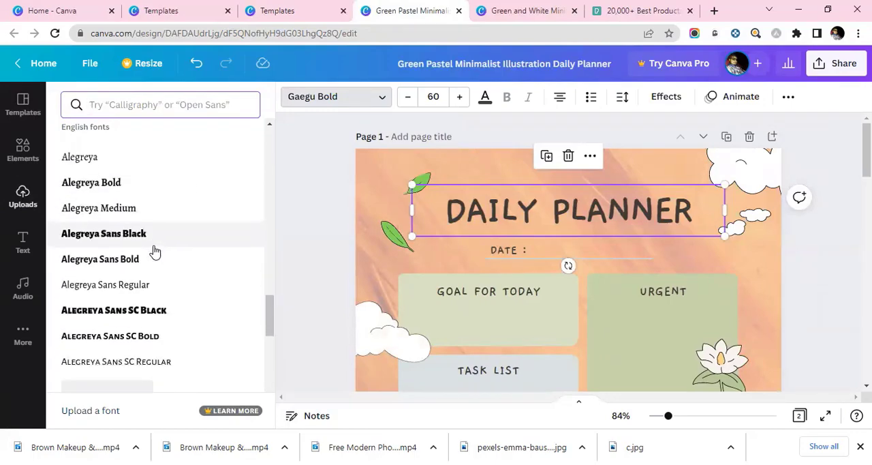
scroll(155, 251, down, 3)
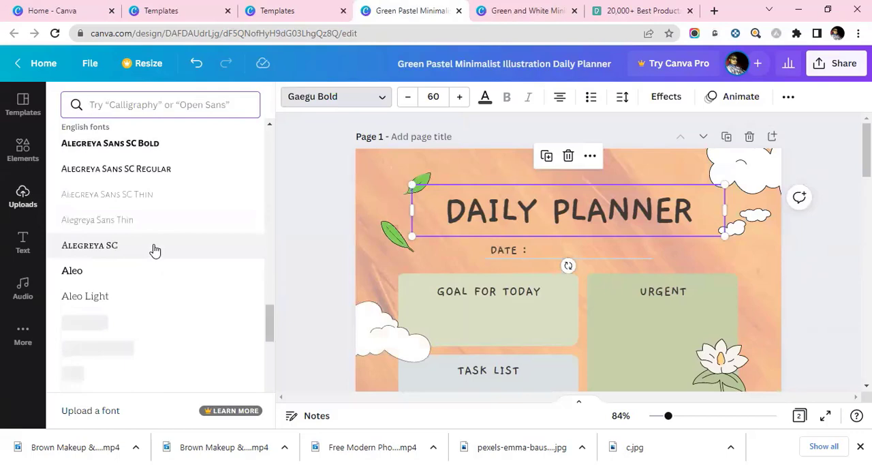
scroll(155, 251, down, 3)
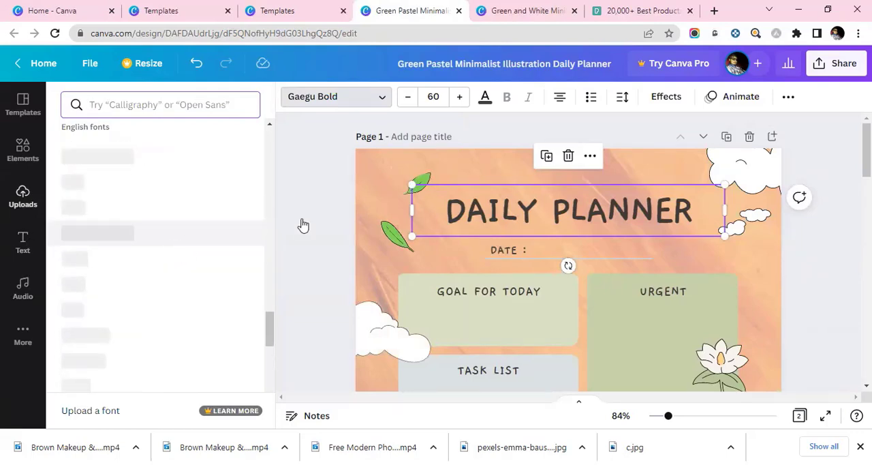
double_click(467, 223)
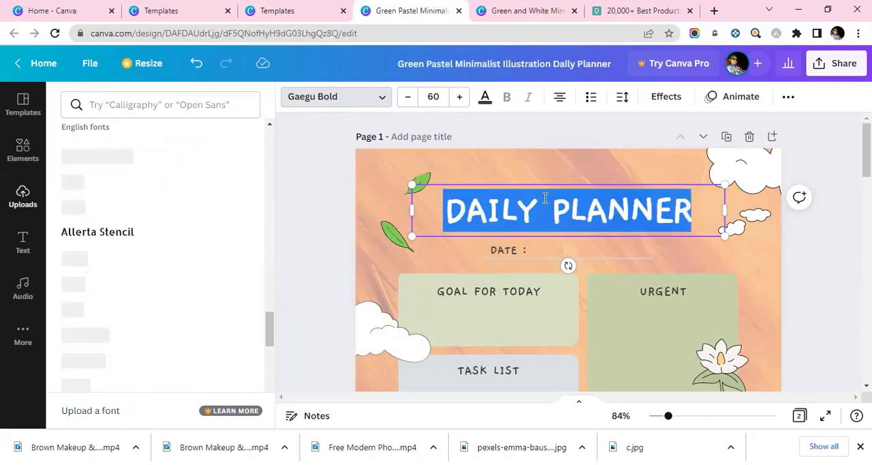
scroll(142, 259, up, 3)
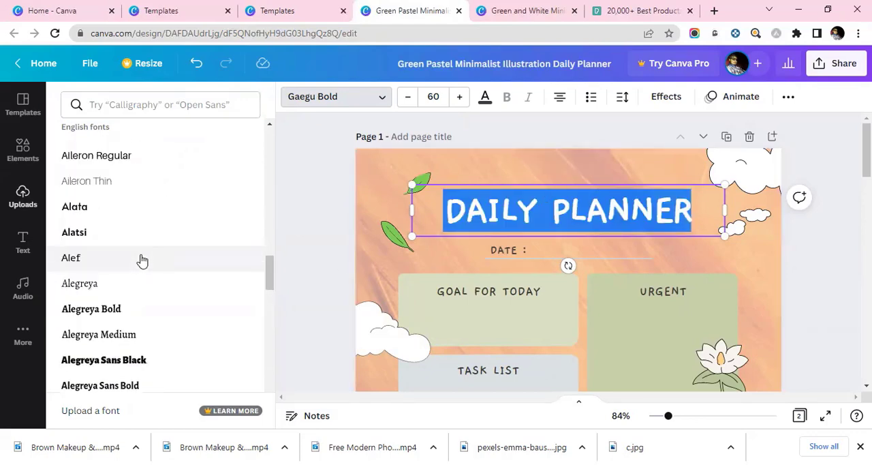
scroll(141, 260, up, 5)
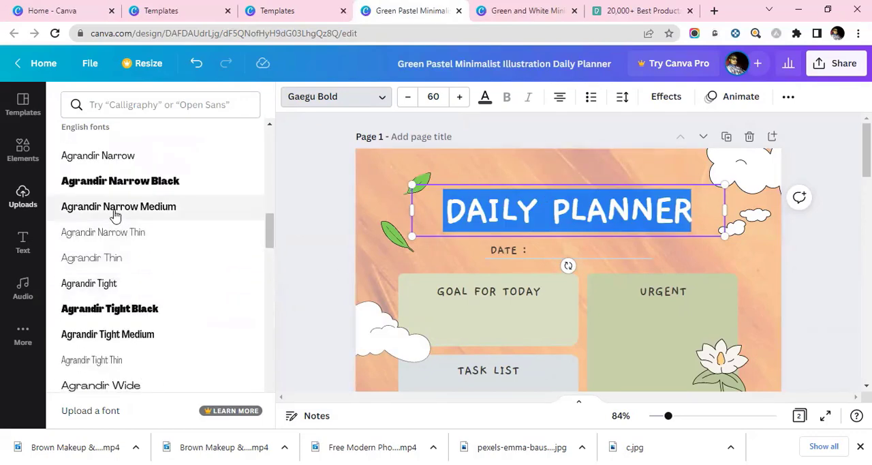
scroll(154, 219, up, 2)
scroll(151, 221, up, 2)
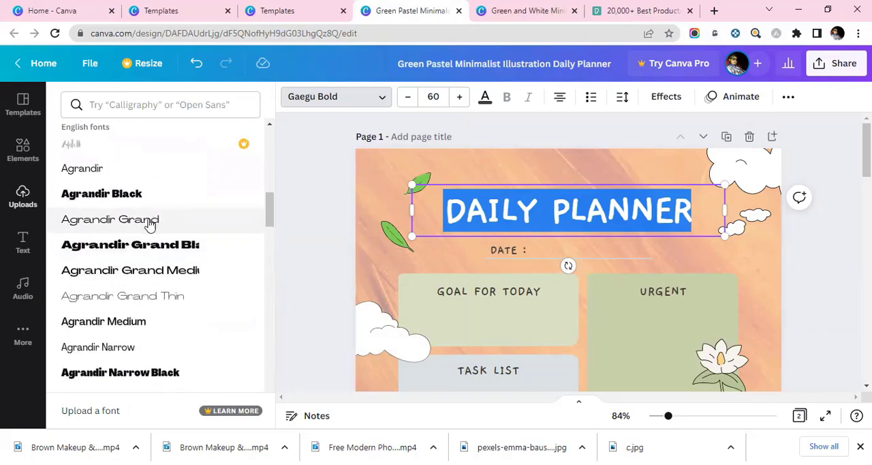
click(148, 270)
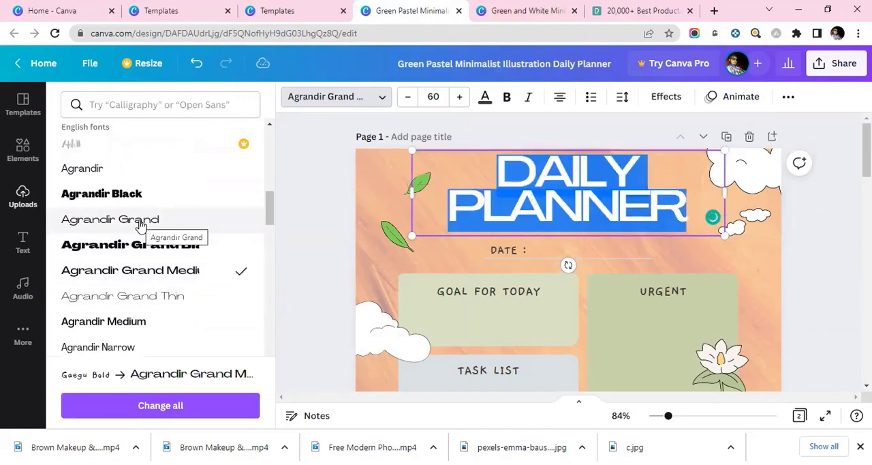
Step: Change the text color of the whole DAILY PLANNER title to black
click(674, 220)
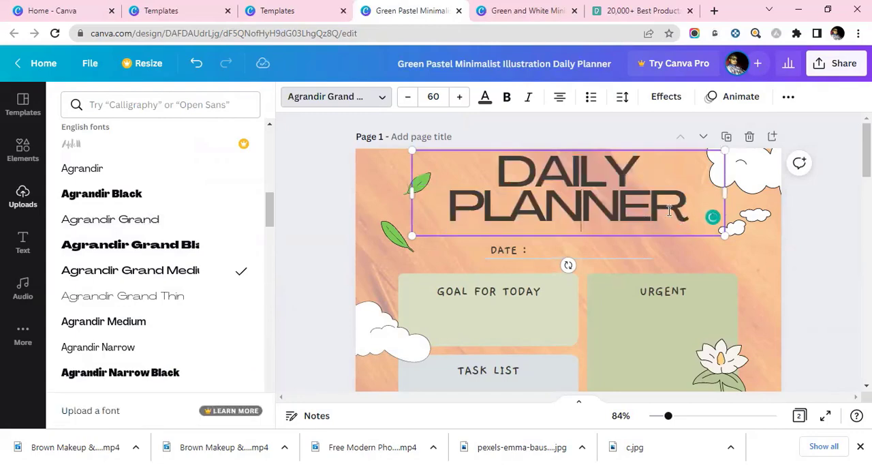
triple_click(669, 212)
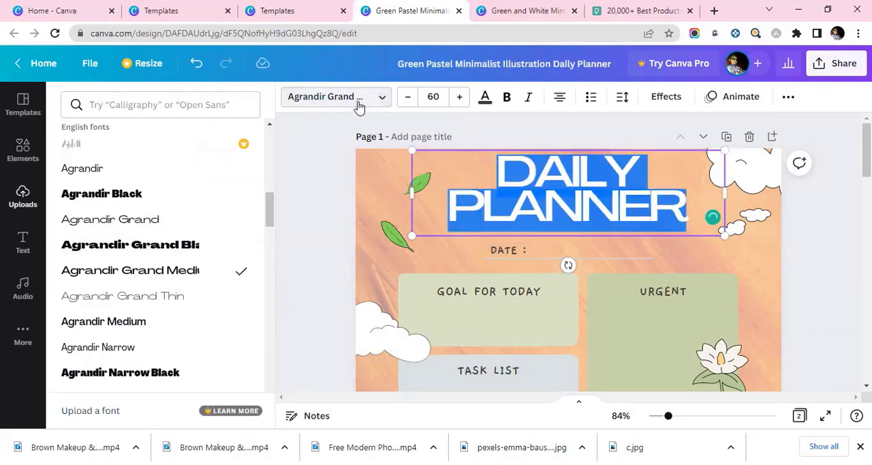
click(357, 103)
click(485, 97)
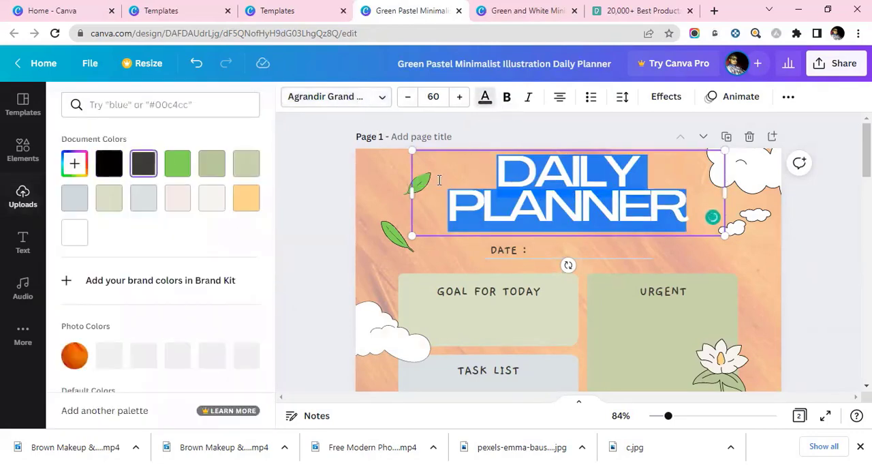
click(498, 195)
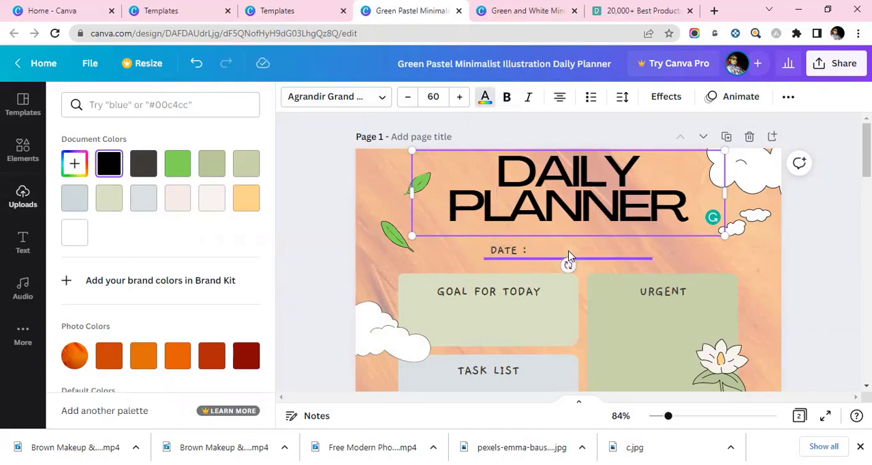
Step: Fill the GOAL FOR TODAY box with the dark red photo color after trying lighter red and orange ones
click(521, 259)
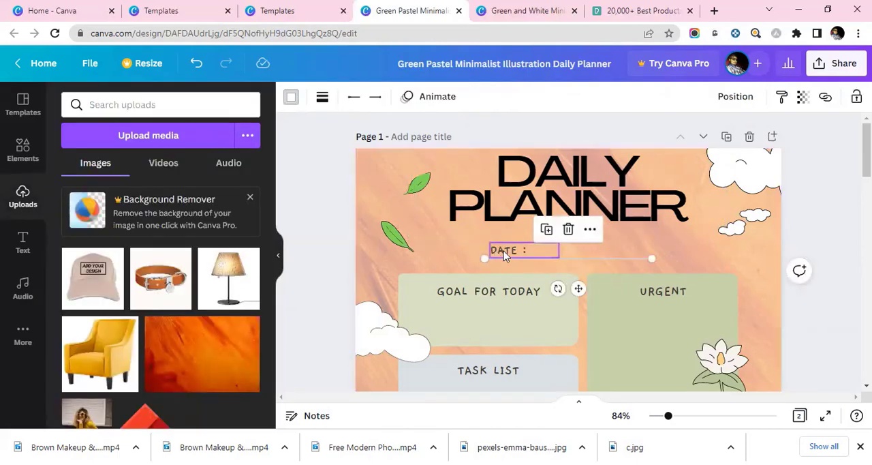
scroll(702, 229, down, 2)
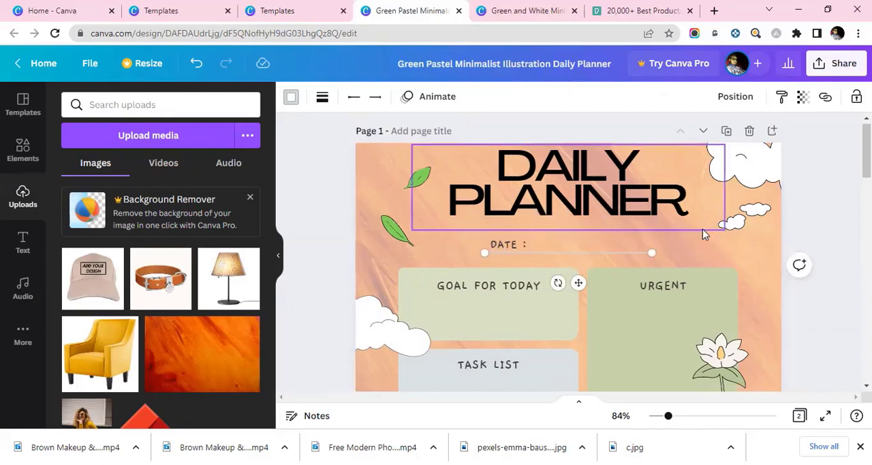
click(500, 273)
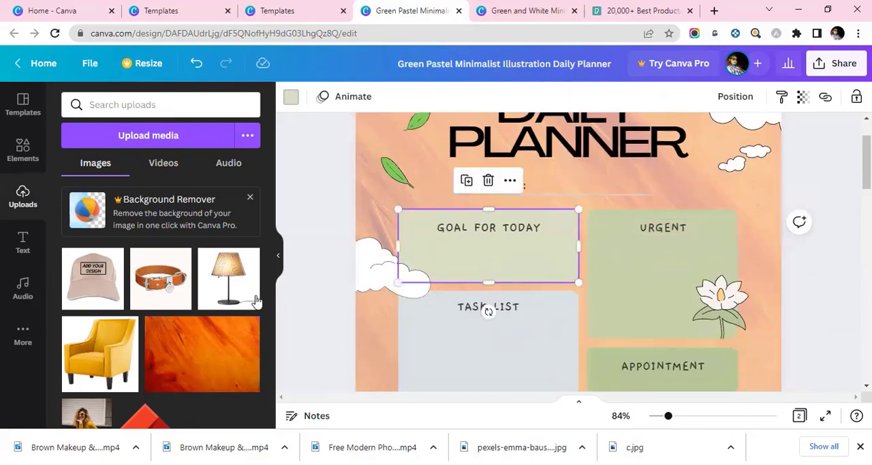
click(291, 96)
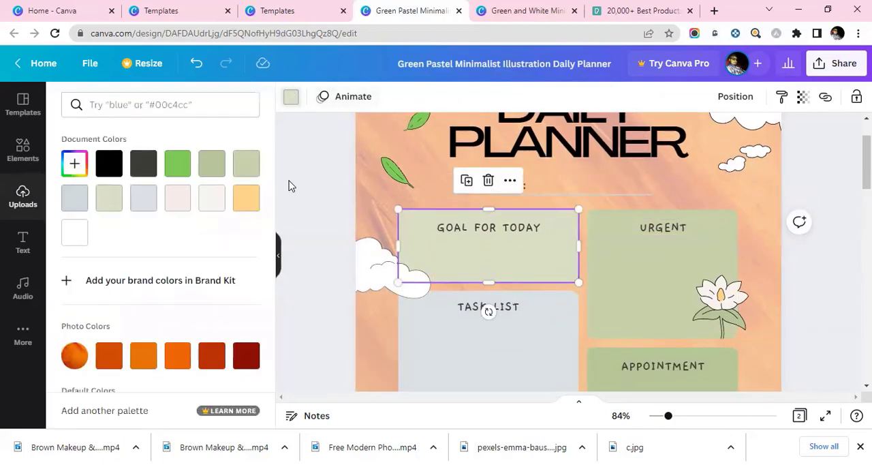
click(213, 367)
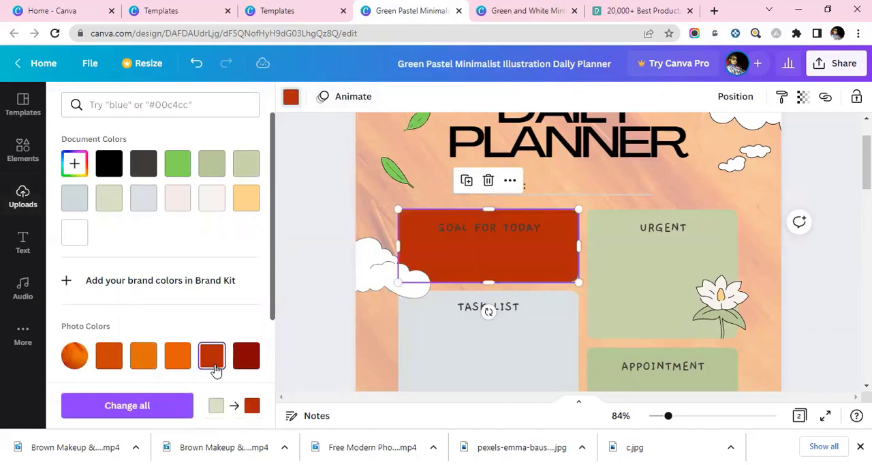
click(180, 363)
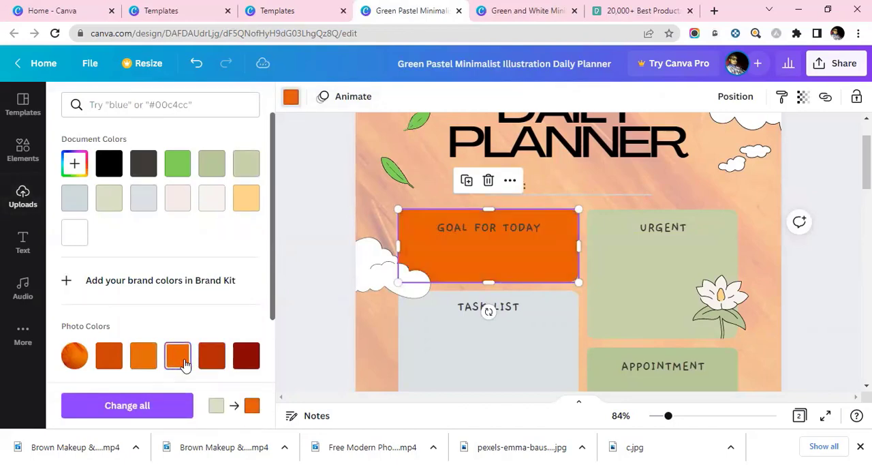
click(149, 356)
click(247, 355)
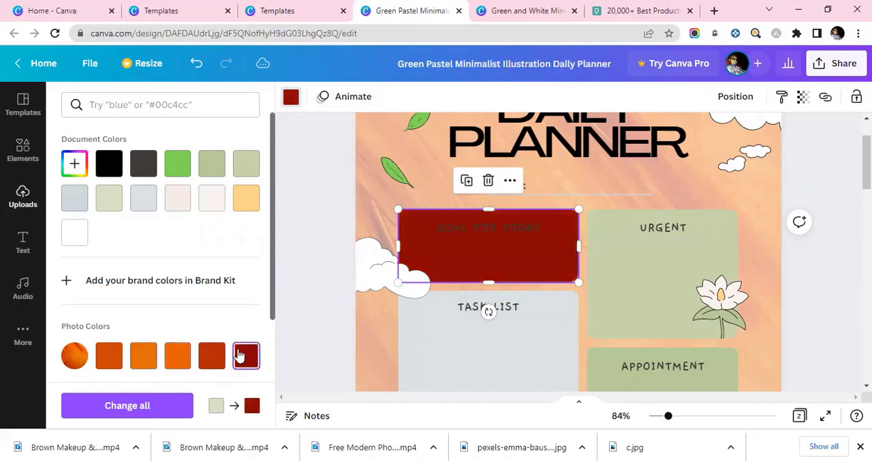
Step: Change the text color of the GOAL FOR TODAY heading to white
click(480, 228)
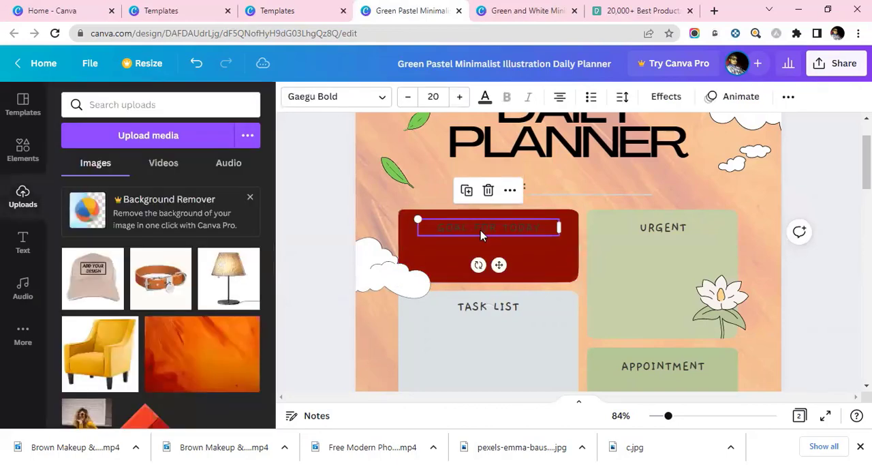
click(484, 98)
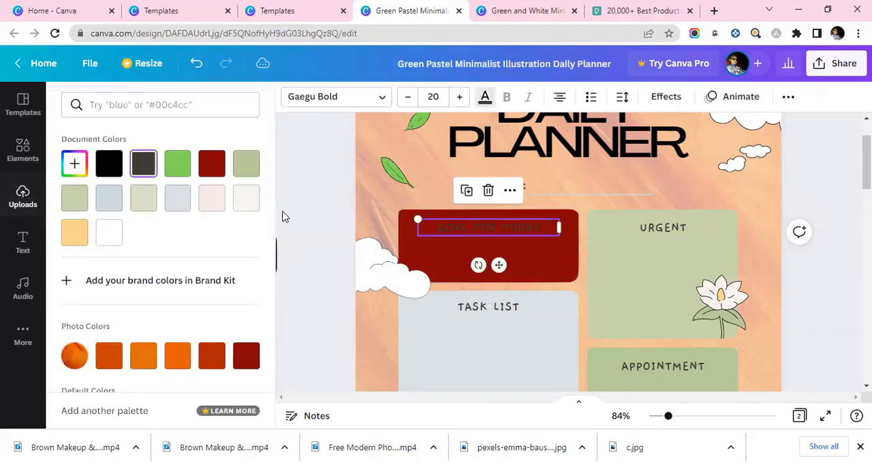
click(109, 233)
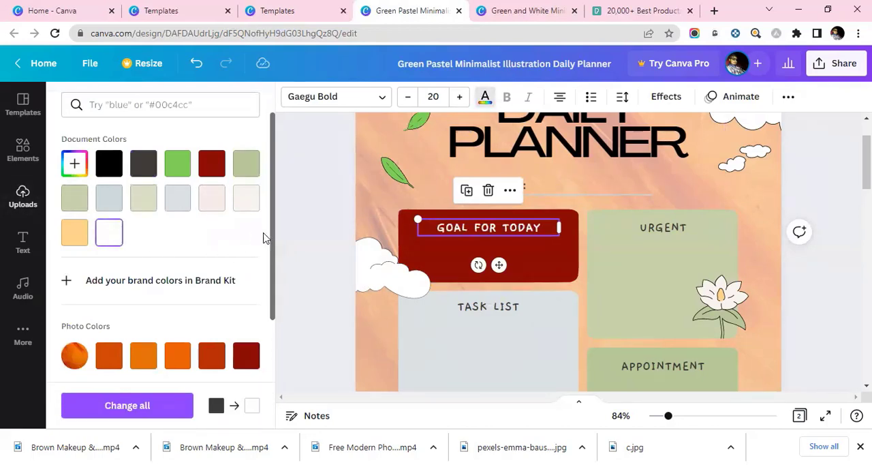
Step: Fill the URGENT box with the dark red photo color and change its heading text to white
click(686, 276)
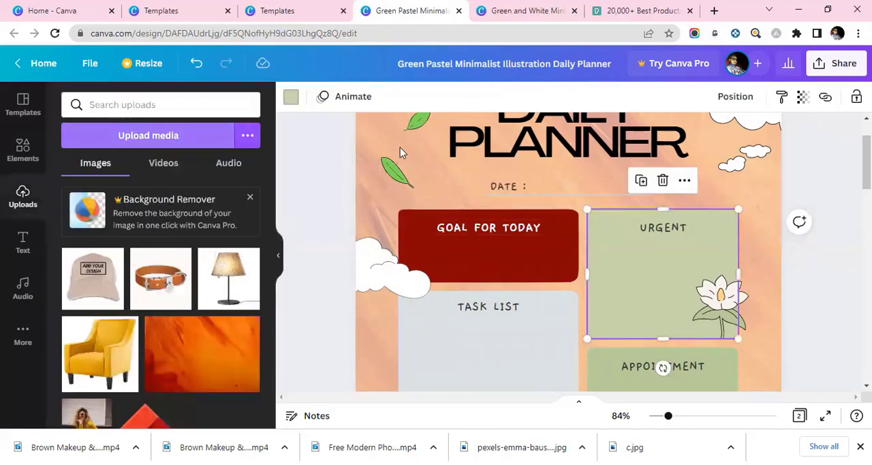
click(291, 96)
click(246, 355)
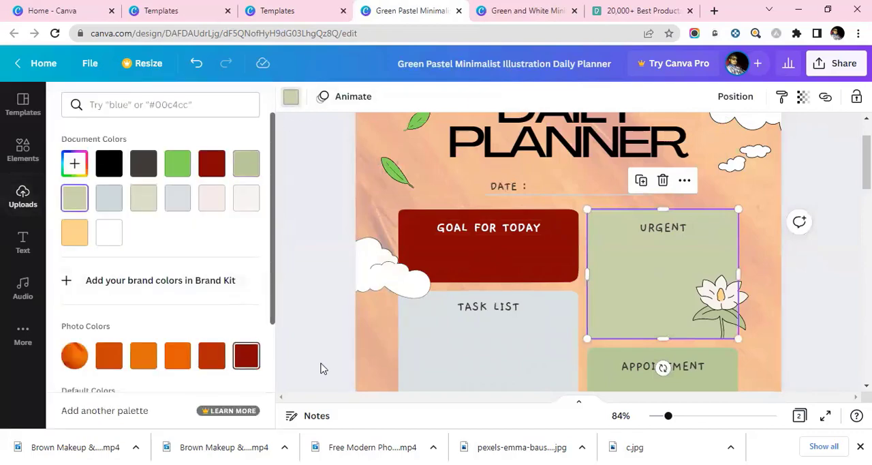
click(665, 234)
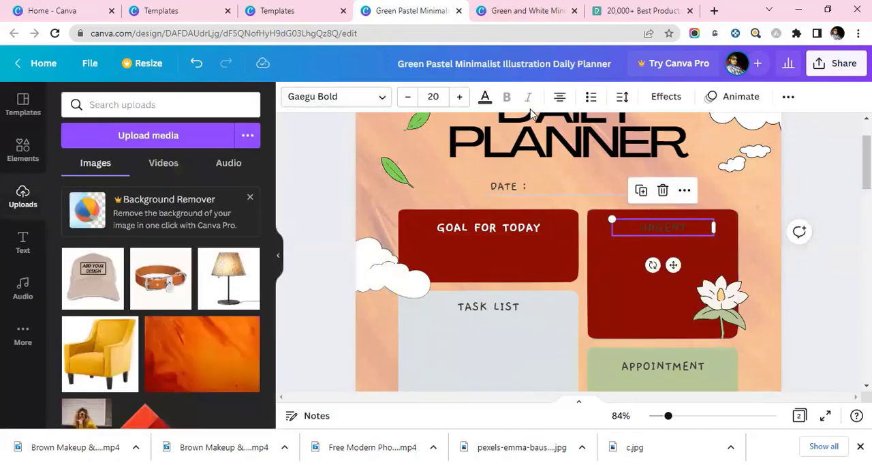
click(485, 96)
click(109, 232)
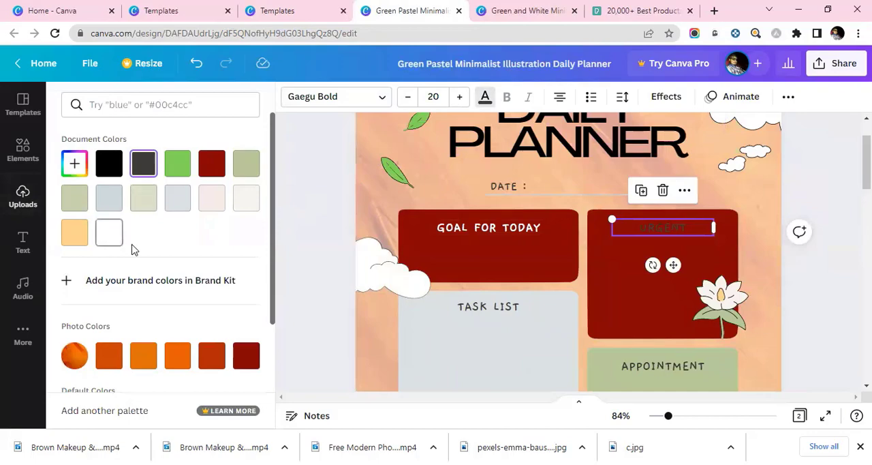
Step: Fill the TASK LIST box with the red-orange photo color and change its heading text to white
scroll(552, 317, down, 2)
click(543, 309)
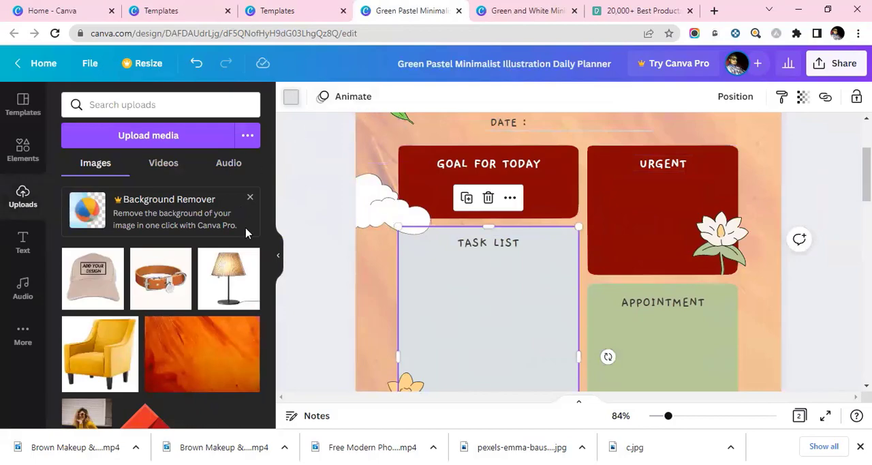
click(211, 355)
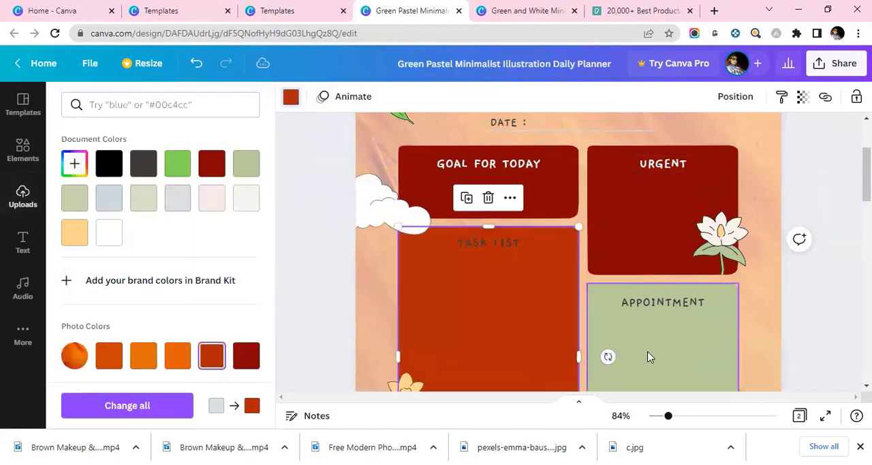
click(468, 242)
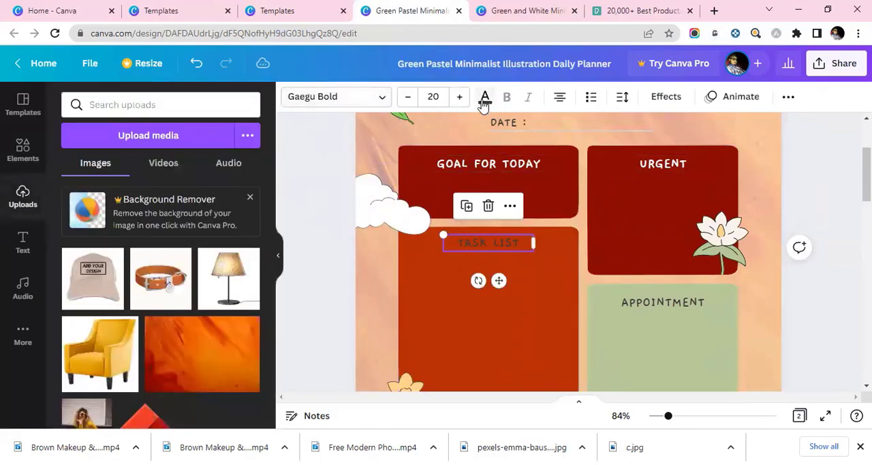
click(485, 97)
click(154, 233)
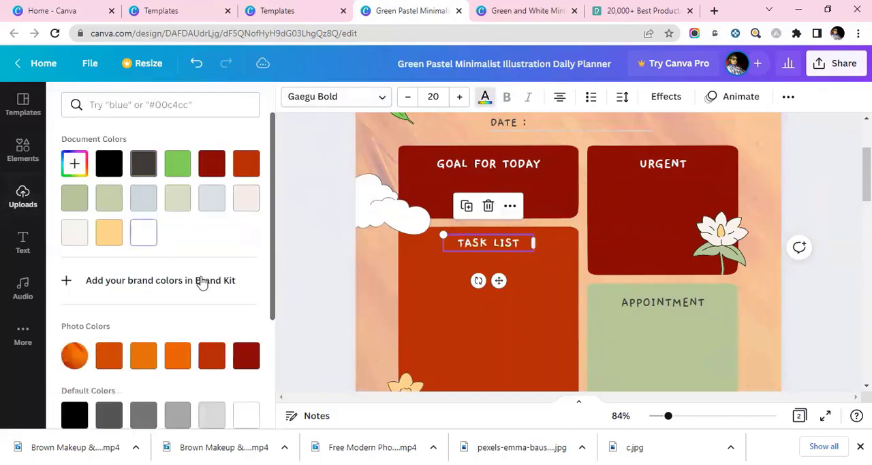
Step: Fill the APPOINTMENT box with the bright orange photo color and the NOTES box with the yellowish orange one
click(684, 339)
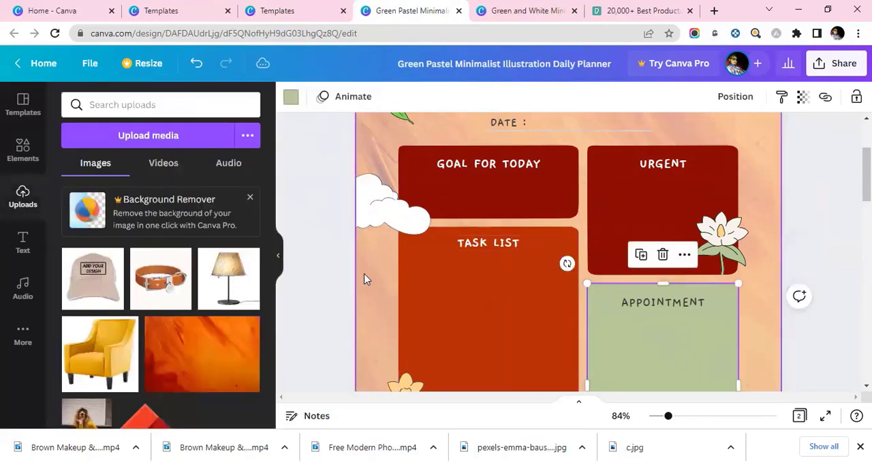
click(291, 96)
click(177, 355)
scroll(557, 242, down, 1)
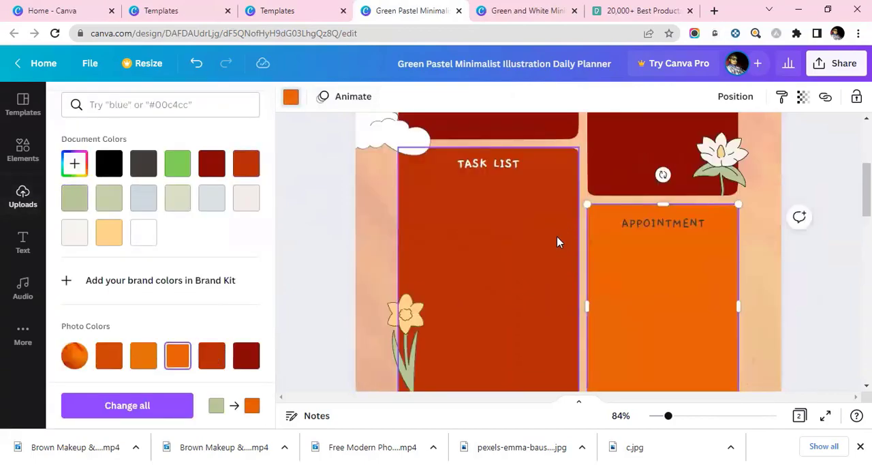
scroll(557, 242, down, 3)
click(517, 296)
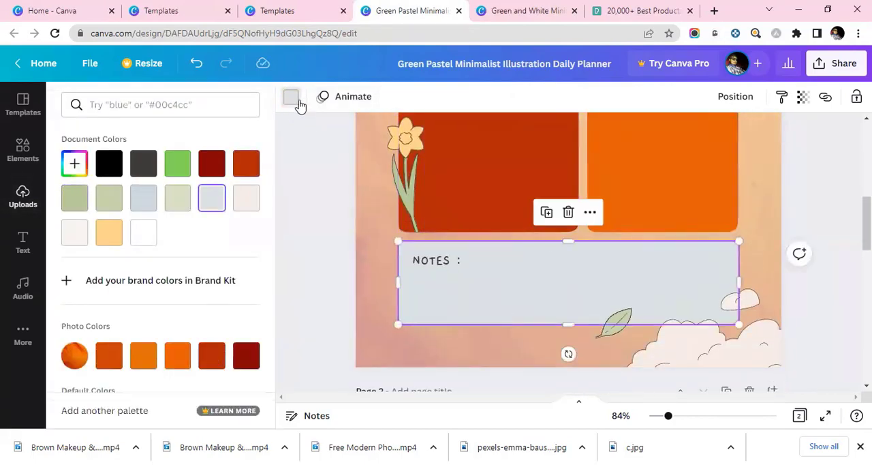
click(143, 355)
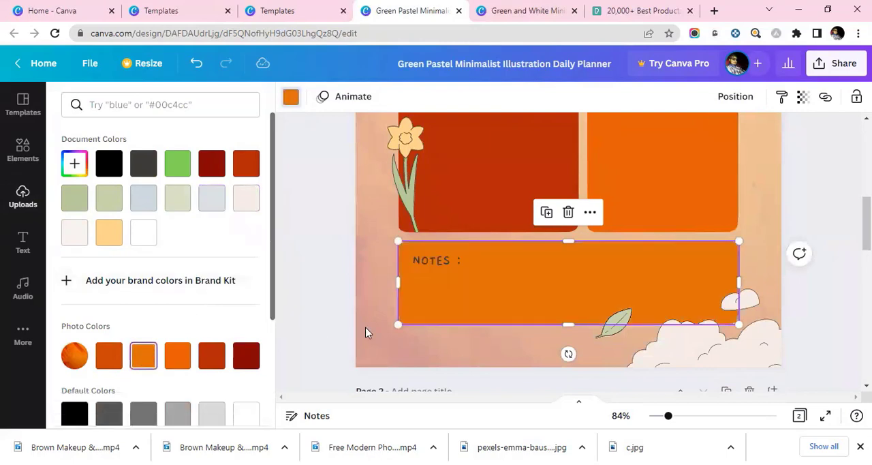
click(502, 336)
Step: Change the text color of the APPOINTMENT and NOTES headings to white
scroll(674, 300, up, 2)
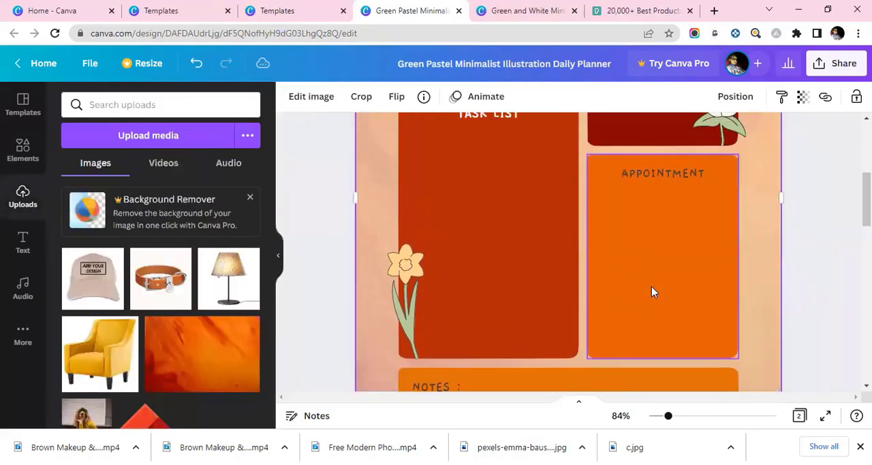
scroll(651, 290, up, 1)
click(654, 240)
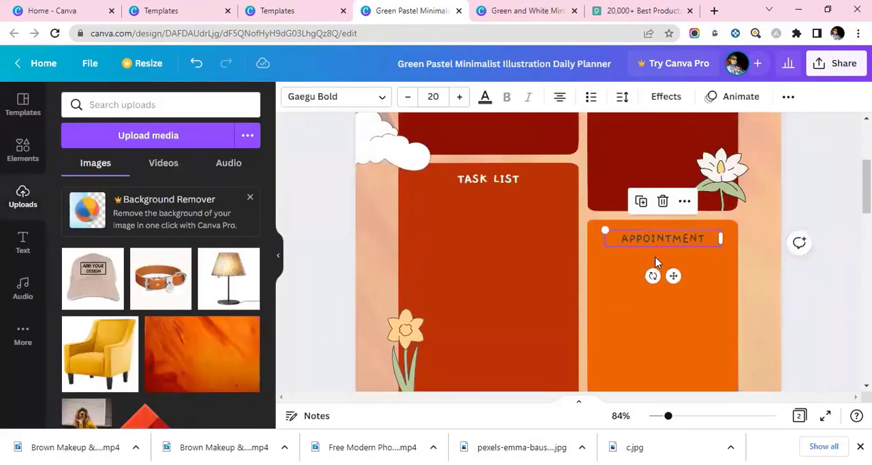
click(496, 97)
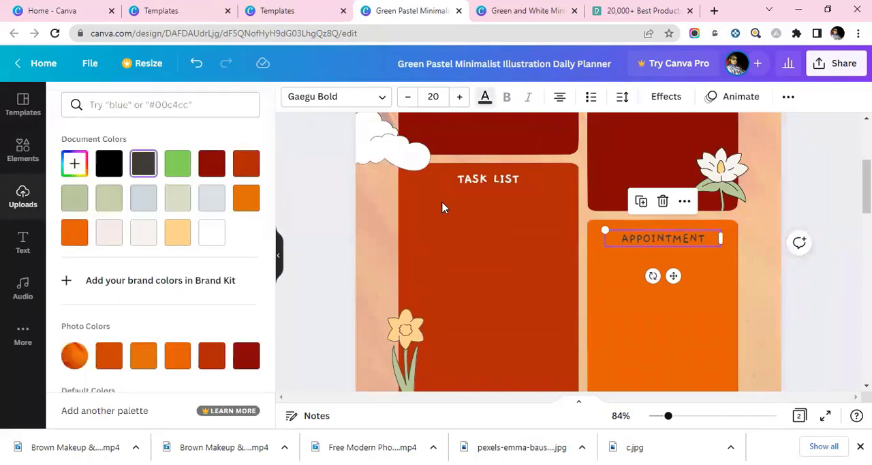
click(222, 232)
scroll(477, 272, down, 4)
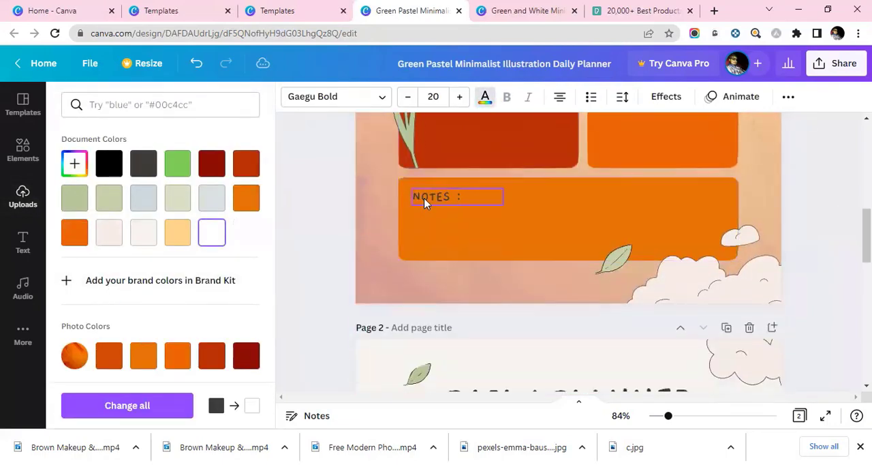
click(423, 203)
click(485, 97)
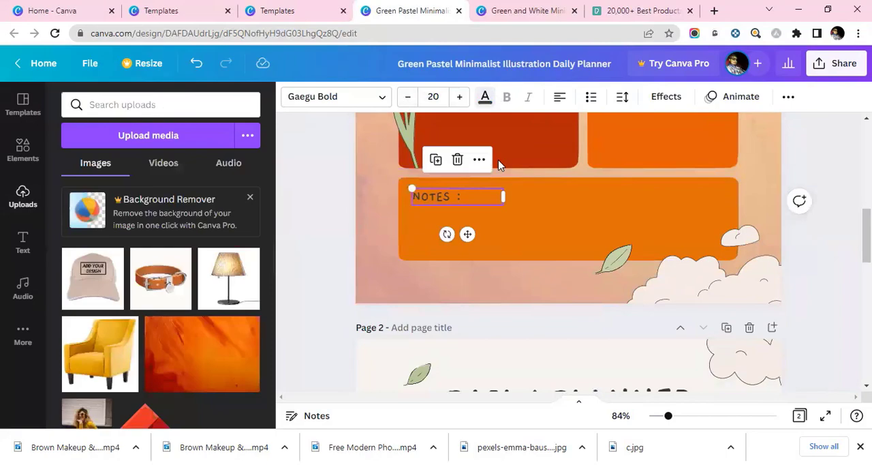
click(485, 98)
click(215, 233)
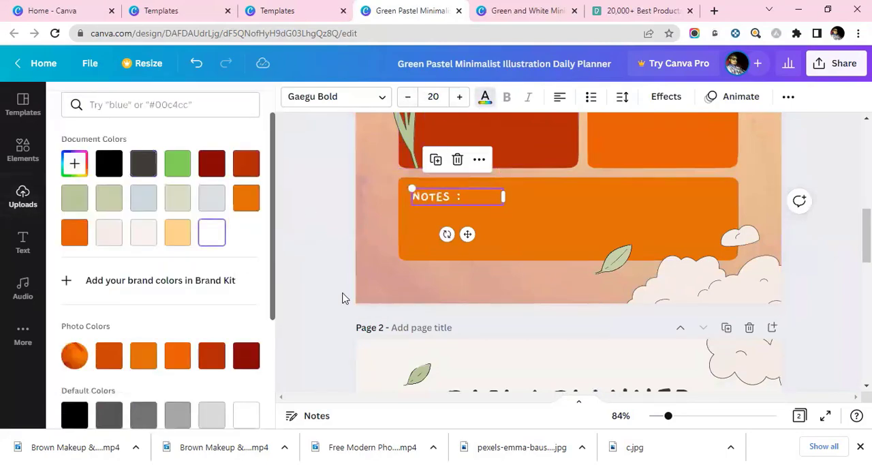
Step: Recolor the leaf at the lower edge of the NOTES box bright green and the clouds beside it white
click(619, 269)
click(311, 96)
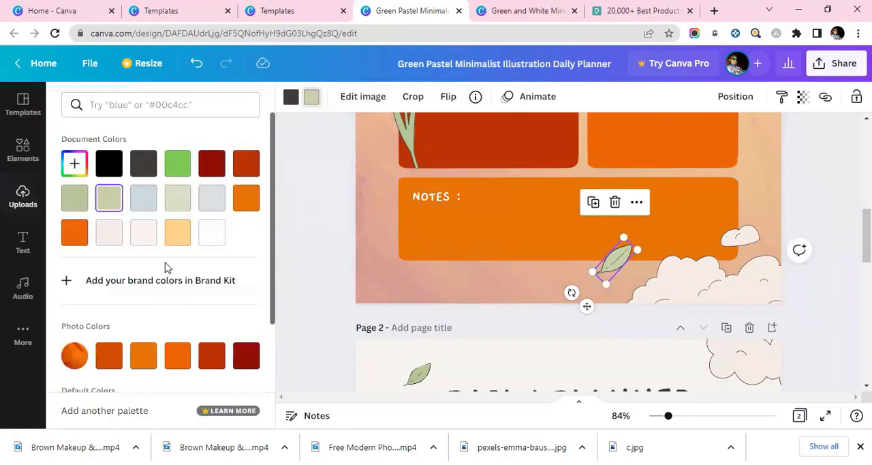
click(176, 167)
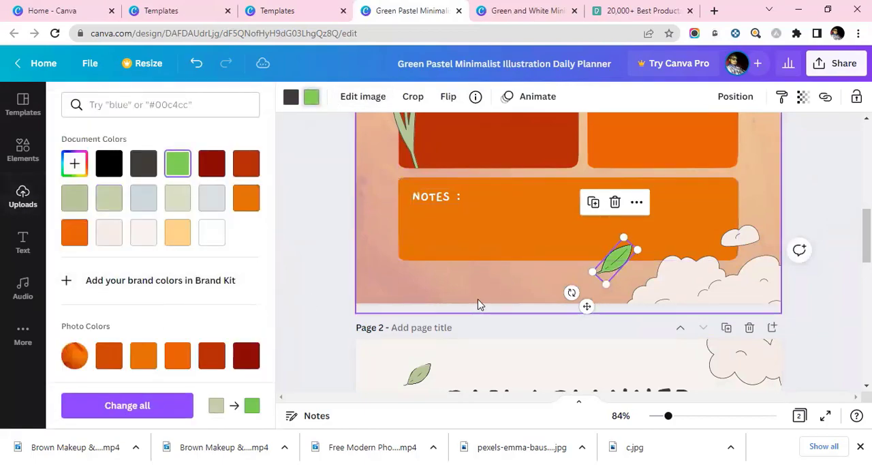
scroll(478, 304, up, 1)
click(690, 326)
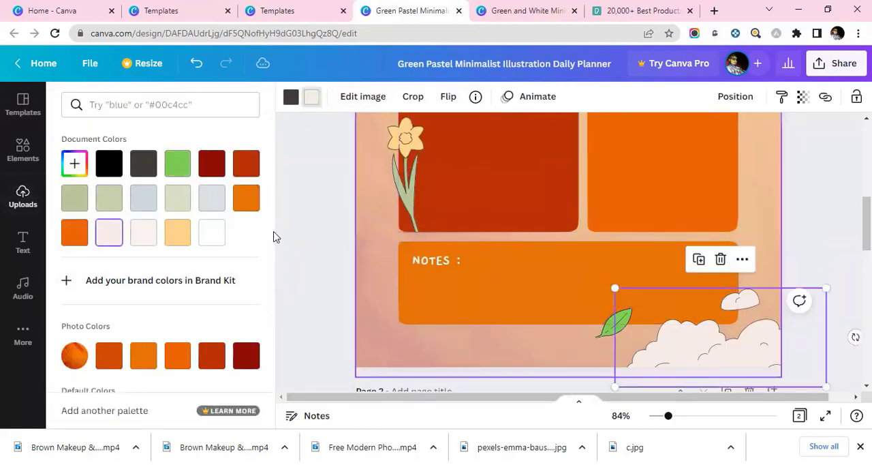
click(215, 235)
Step: Change the stem and leaves of the daffodil on the TASK LIST box to bright green
scroll(590, 302, up, 2)
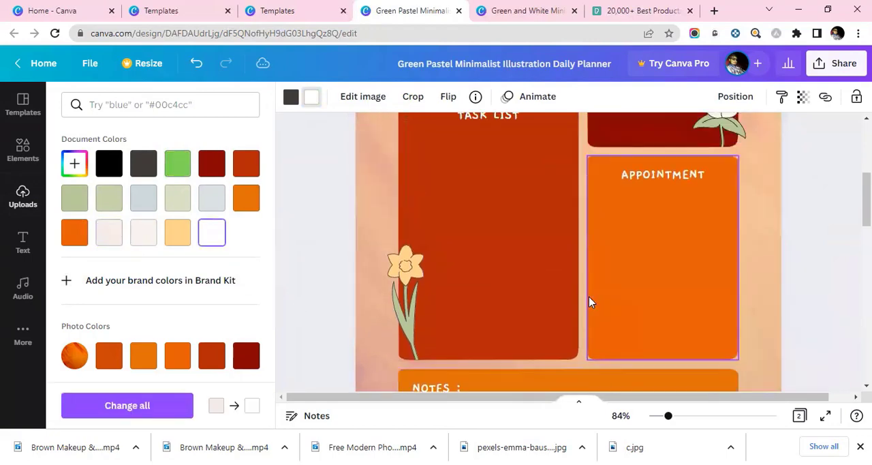
click(408, 322)
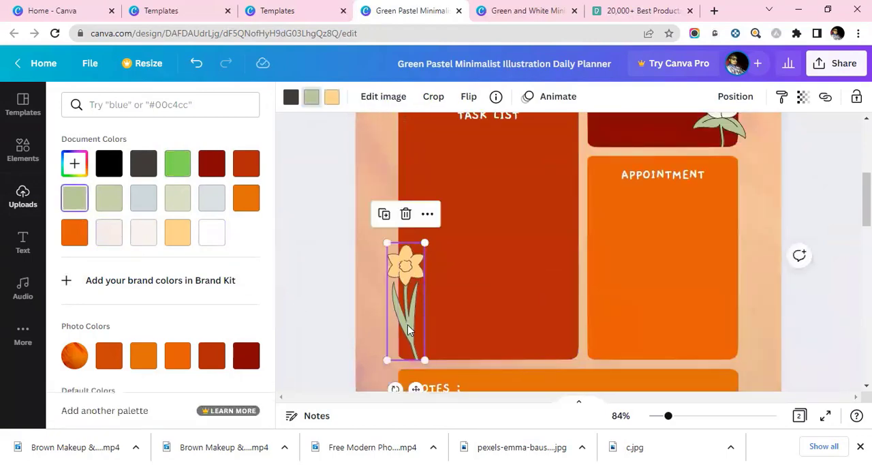
click(333, 99)
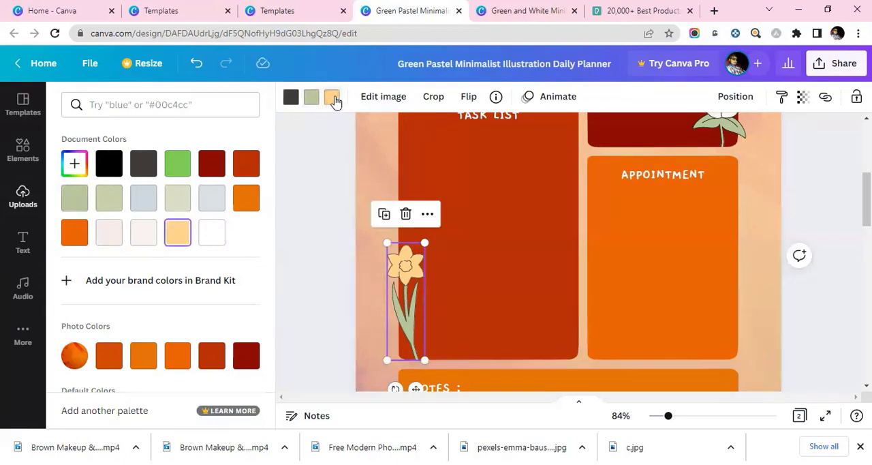
click(312, 98)
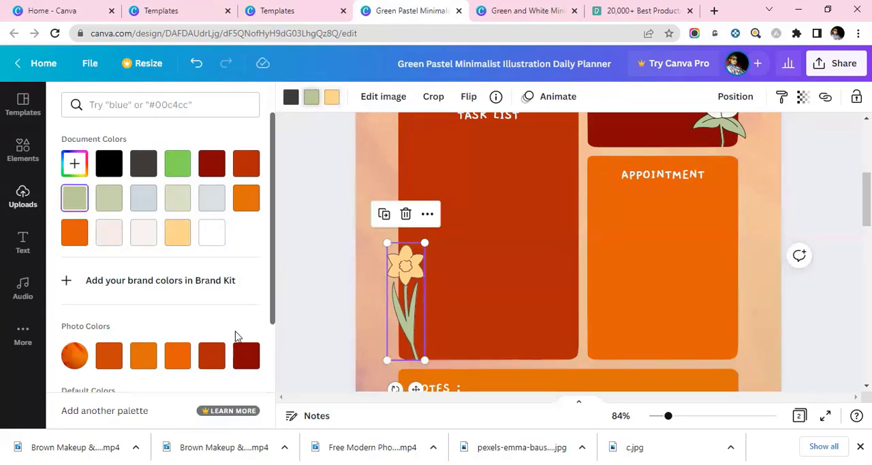
scroll(235, 335, down, 2)
scroll(214, 288, up, 2)
click(178, 163)
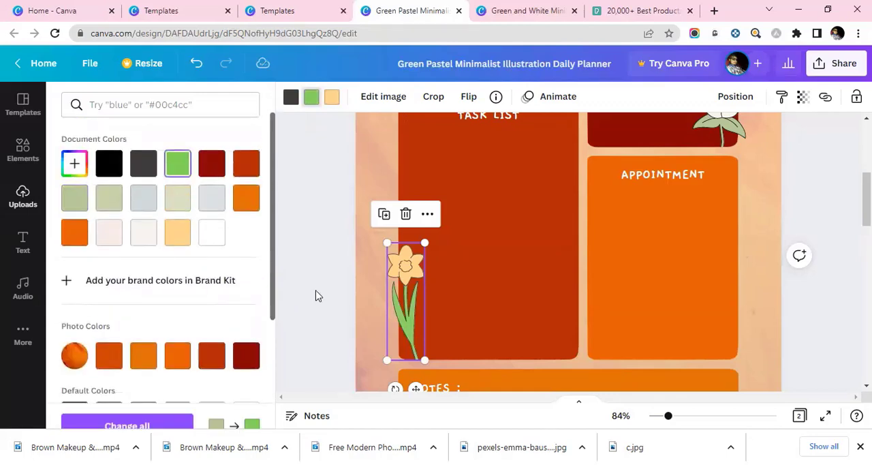
Step: Color the daffodil's petals yellow from the default colors after trying grey, the original peach and orange
click(329, 99)
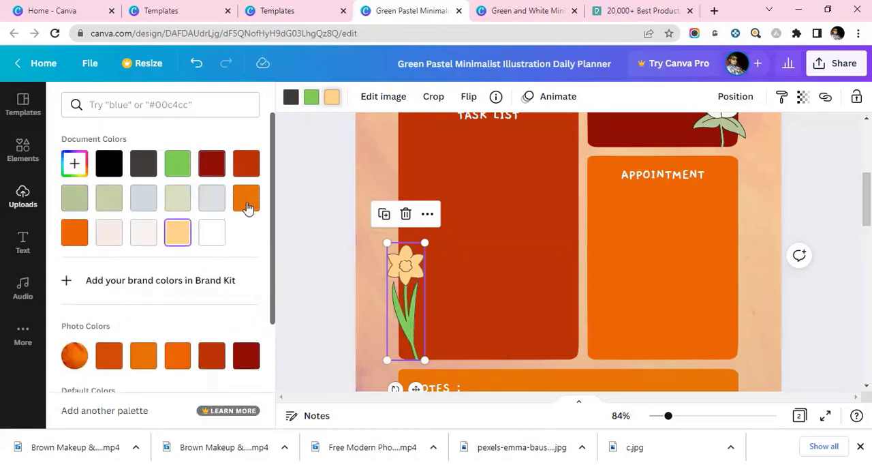
click(143, 198)
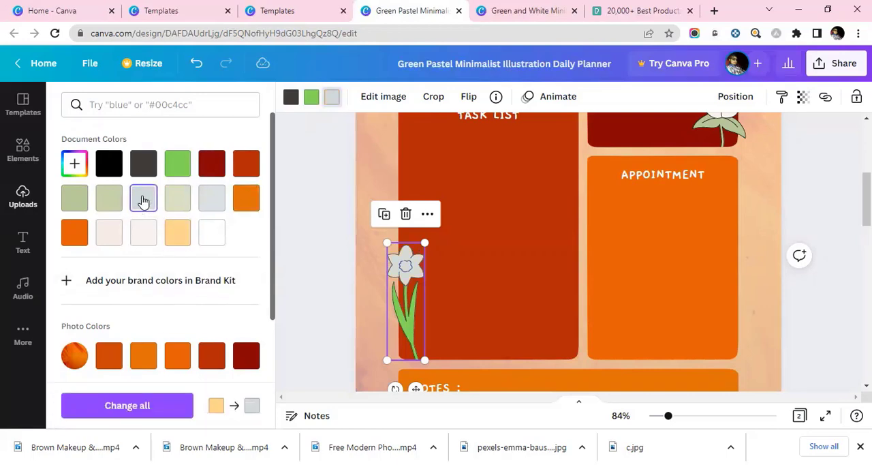
click(174, 238)
click(79, 235)
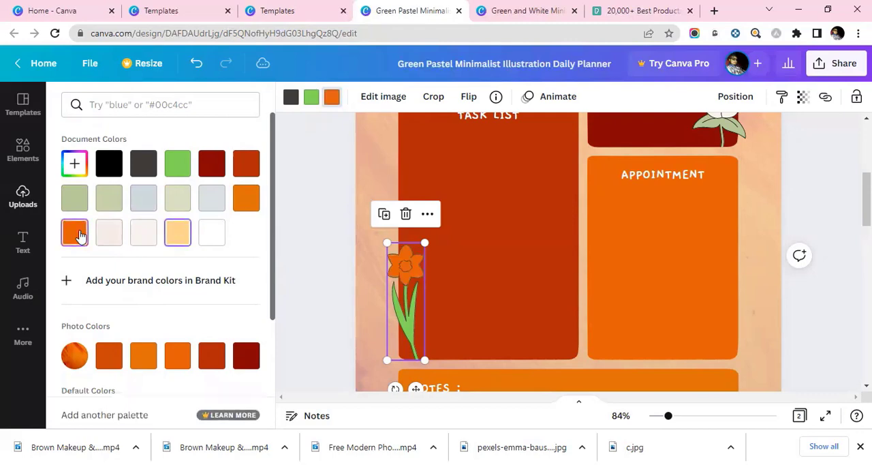
scroll(140, 250, down, 3)
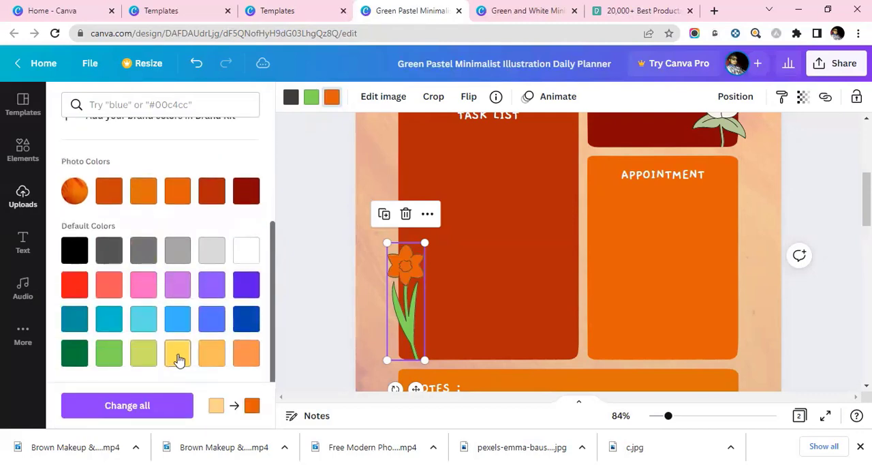
click(179, 358)
Step: Recolor the stem and leaves of the white flower on the URGENT box to the bright green document color
scroll(706, 266, up, 3)
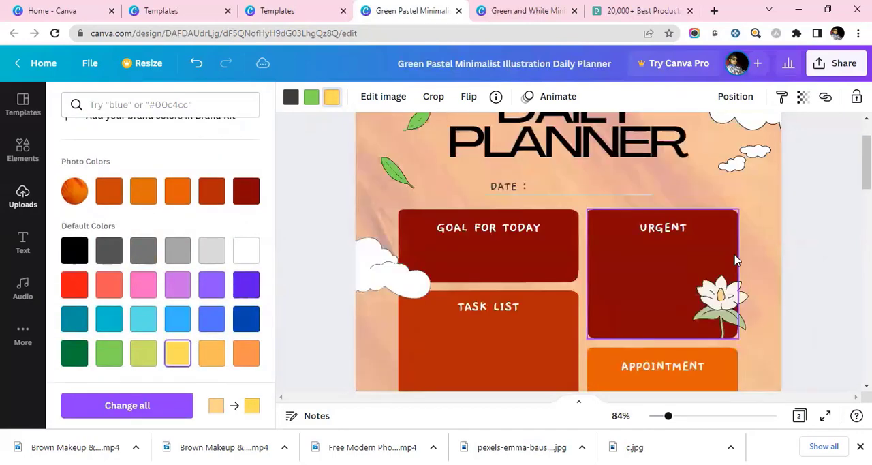
click(722, 308)
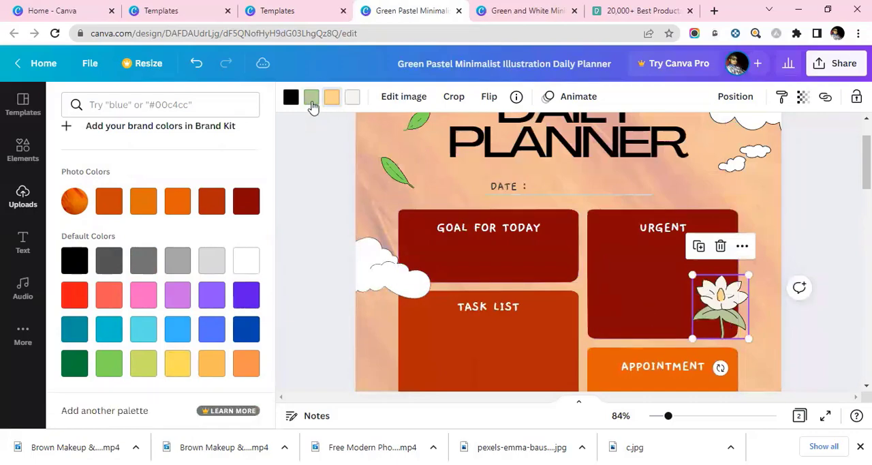
click(311, 99)
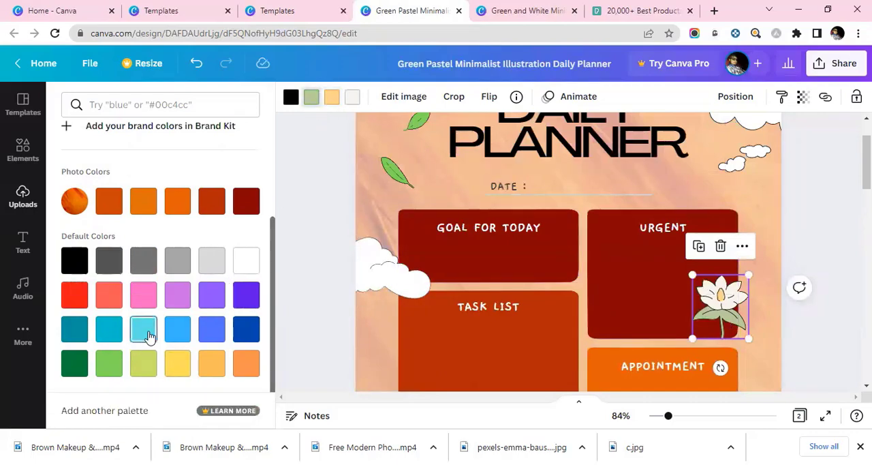
scroll(169, 224, up, 3)
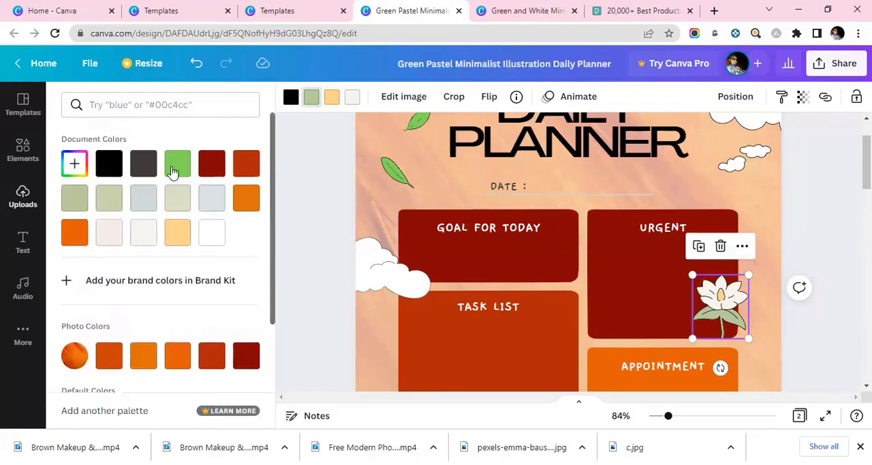
click(175, 170)
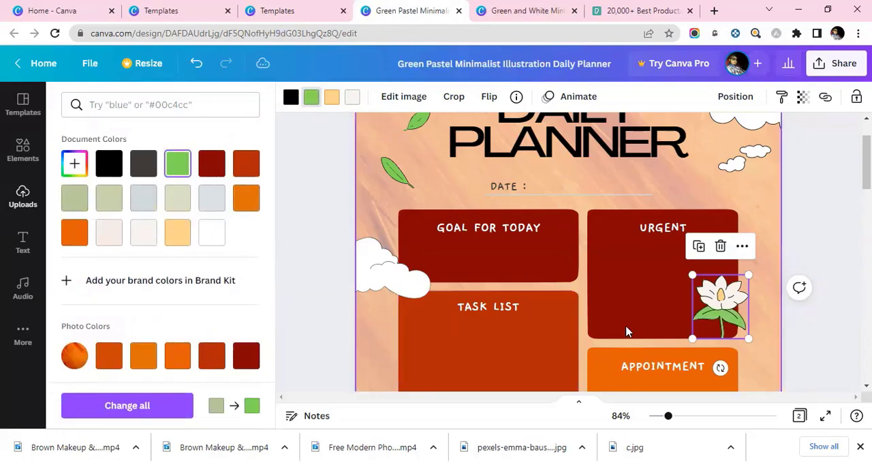
Step: Change the petals of the daffodil on the TASK LIST box to white and deselect everything
scroll(660, 299, down, 2)
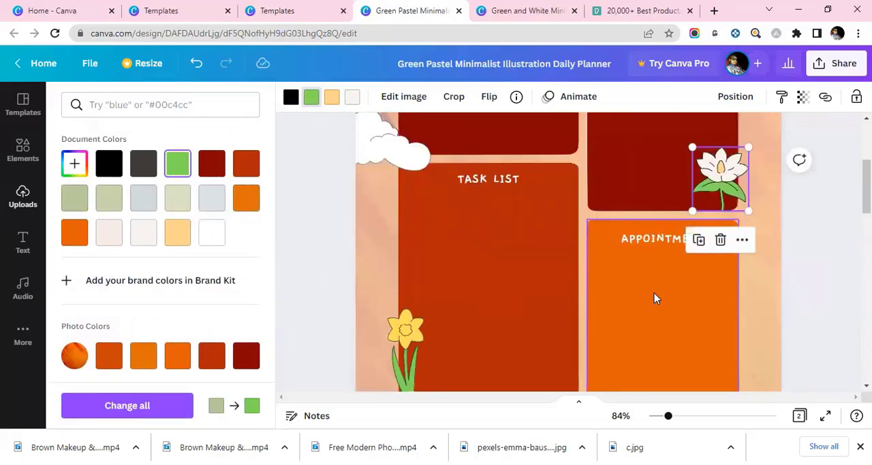
scroll(653, 298, down, 1)
click(405, 280)
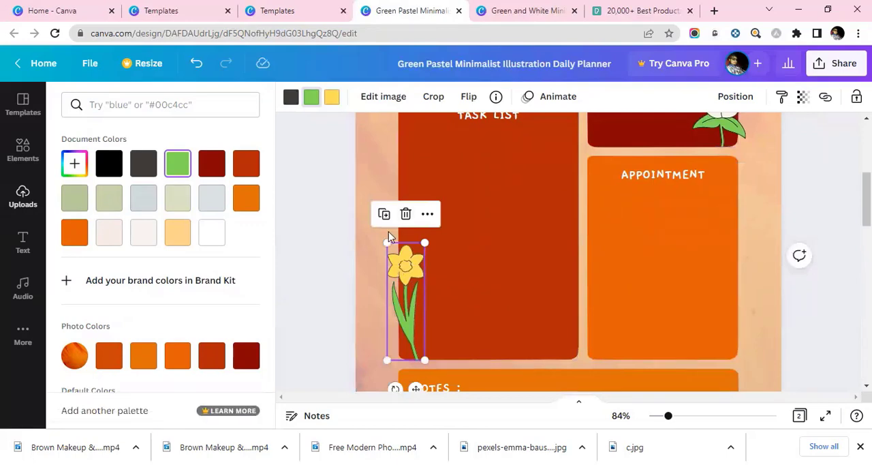
click(331, 100)
click(211, 232)
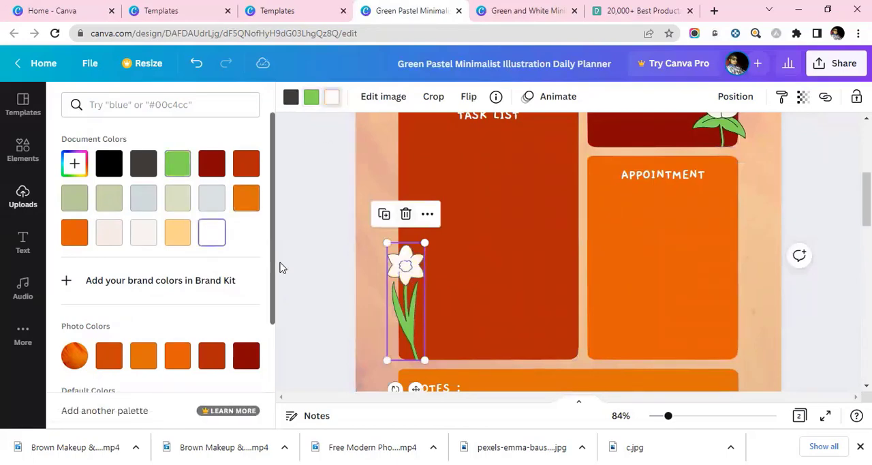
click(530, 265)
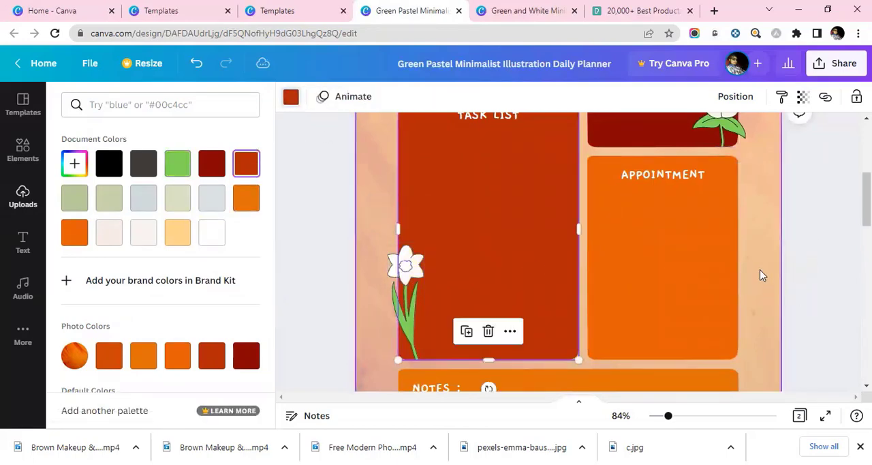
scroll(760, 273, down, 2)
scroll(762, 272, up, 2)
click(764, 272)
click(813, 284)
Step: Zoom the design out to 39% and compare the recolored first page with the original-style second page
scroll(823, 292, up, 2)
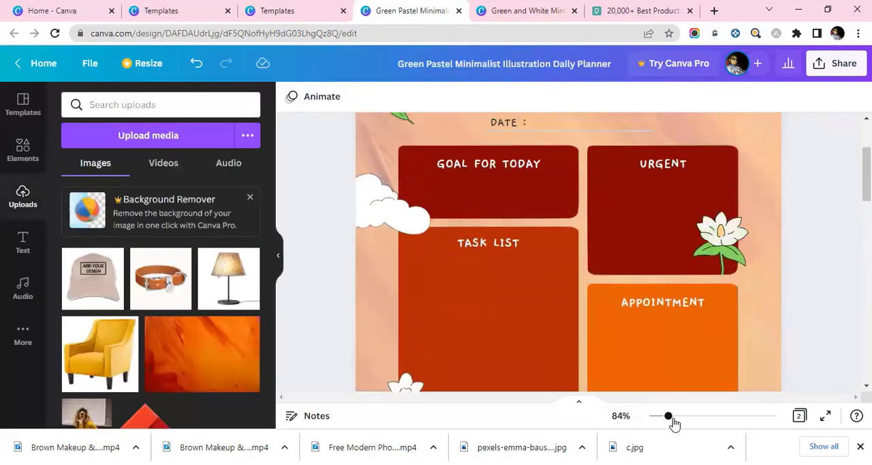
drag(665, 418, 656, 418)
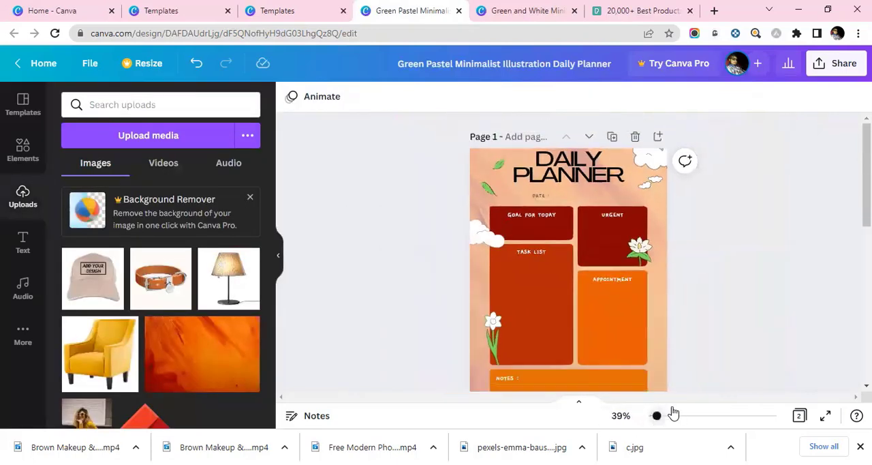
scroll(734, 308, down, 2)
scroll(734, 307, up, 2)
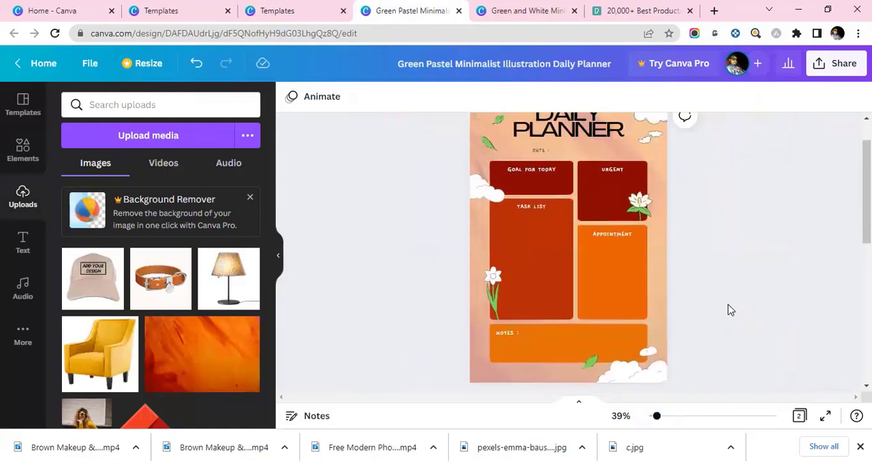
scroll(728, 308, down, 3)
scroll(723, 310, down, 1)
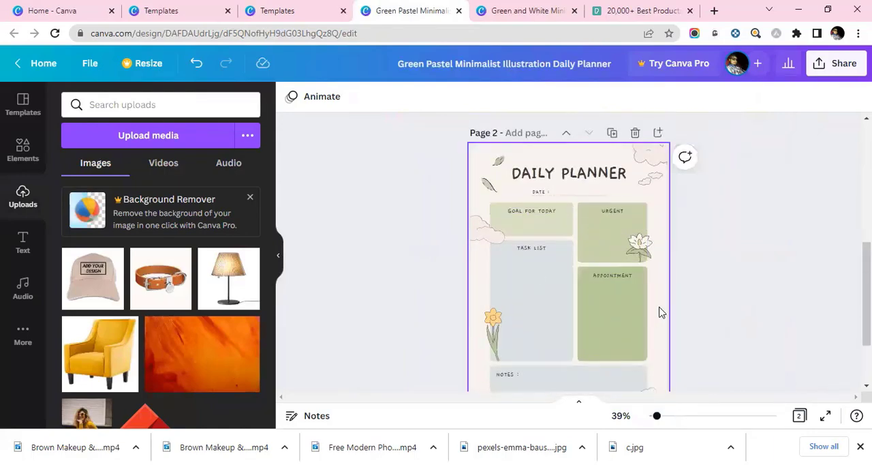
scroll(642, 277, down, 1)
scroll(705, 290, up, 5)
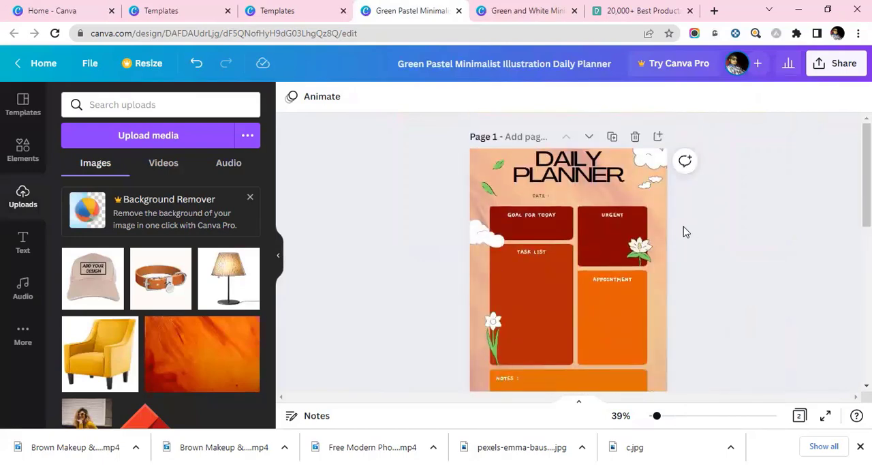
scroll(681, 232, down, 3)
scroll(677, 230, up, 2)
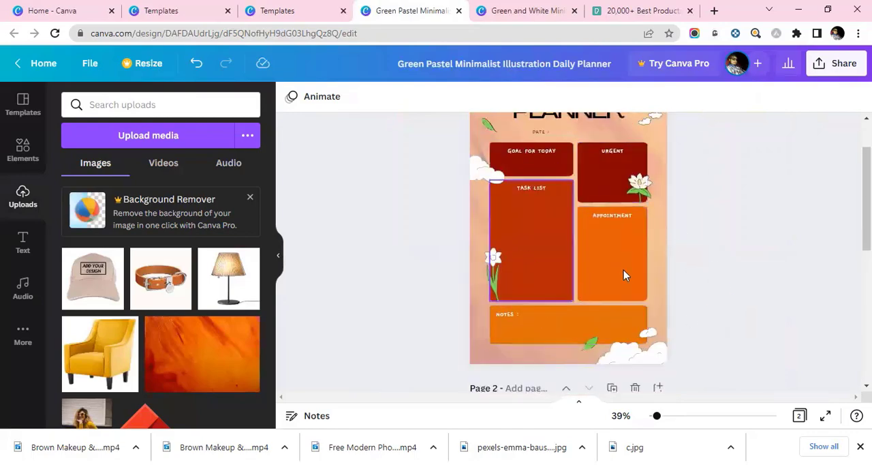
scroll(647, 272, up, 1)
scroll(674, 269, down, 1)
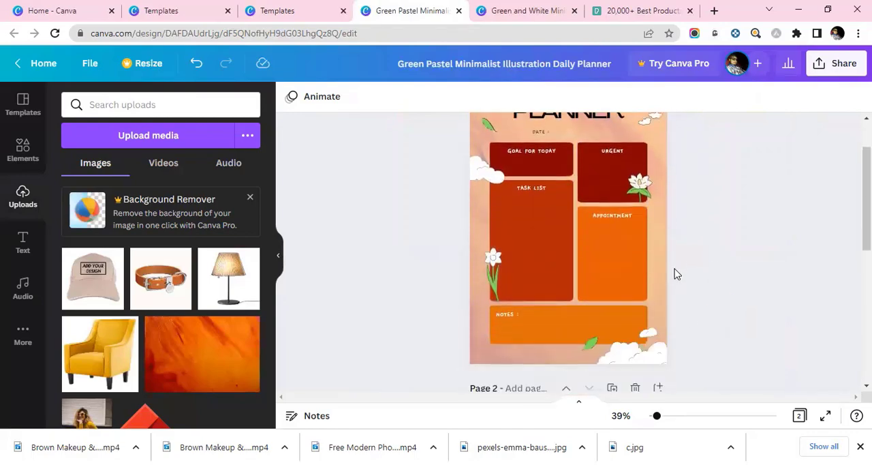
scroll(672, 260, up, 1)
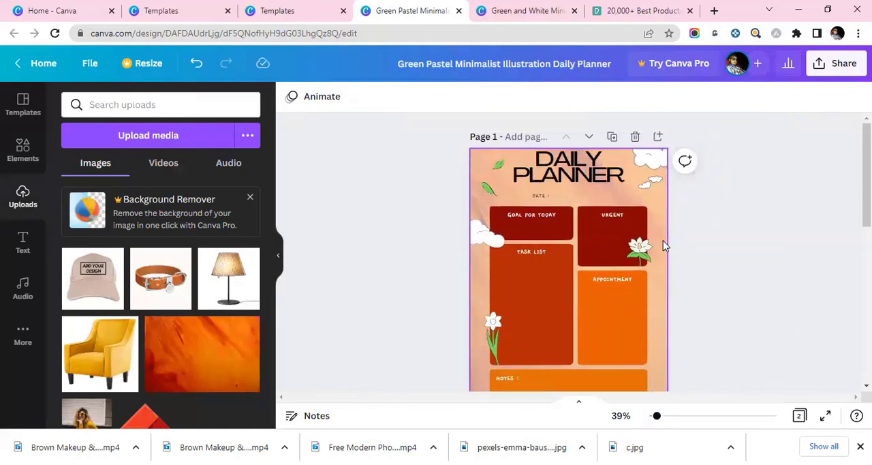
scroll(663, 241, down, 1)
scroll(667, 243, up, 1)
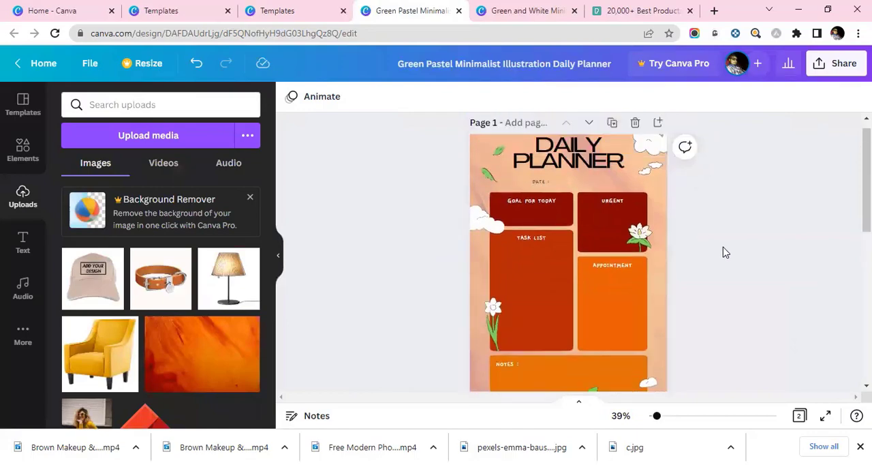
scroll(722, 250, down, 3)
scroll(725, 254, down, 3)
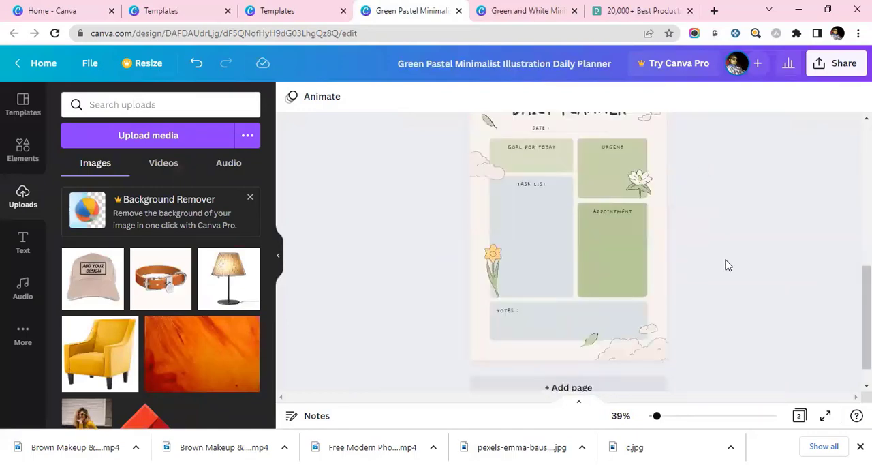
scroll(726, 265, up, 5)
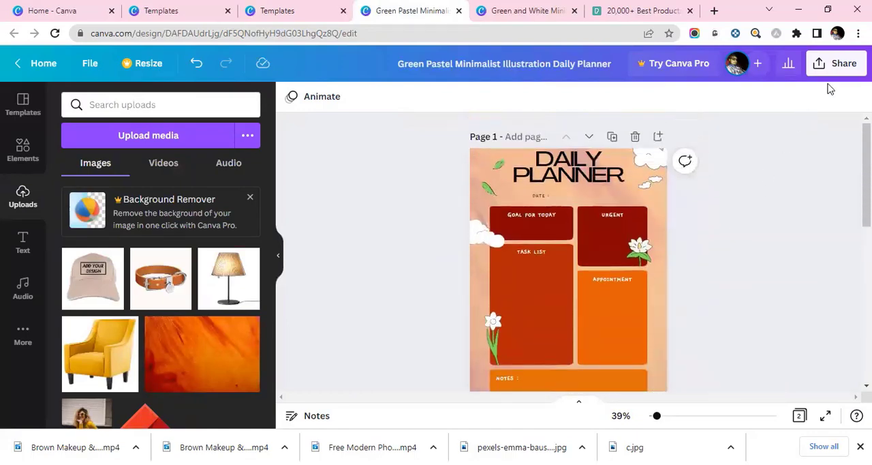
Step: Download all pages of the planner as a PDF Standard file
click(835, 63)
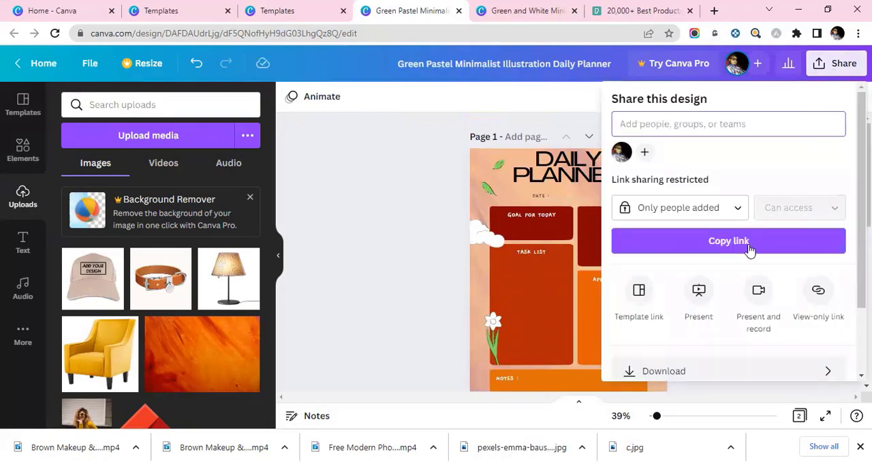
scroll(743, 266, down, 2)
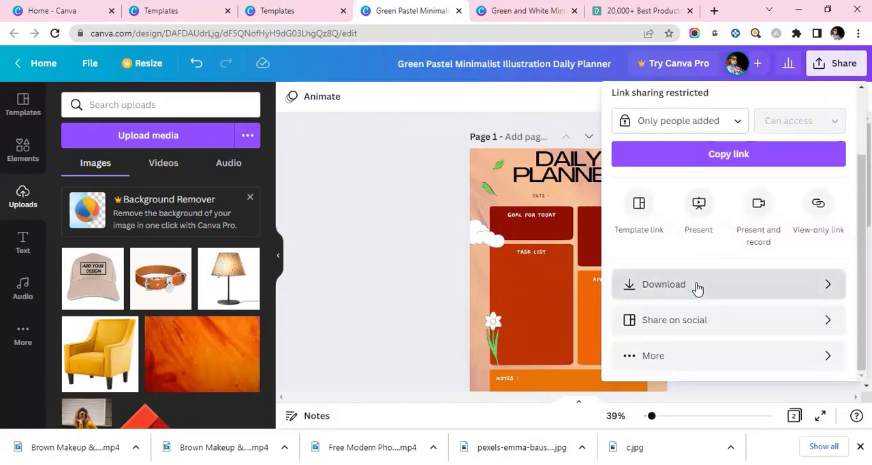
click(697, 287)
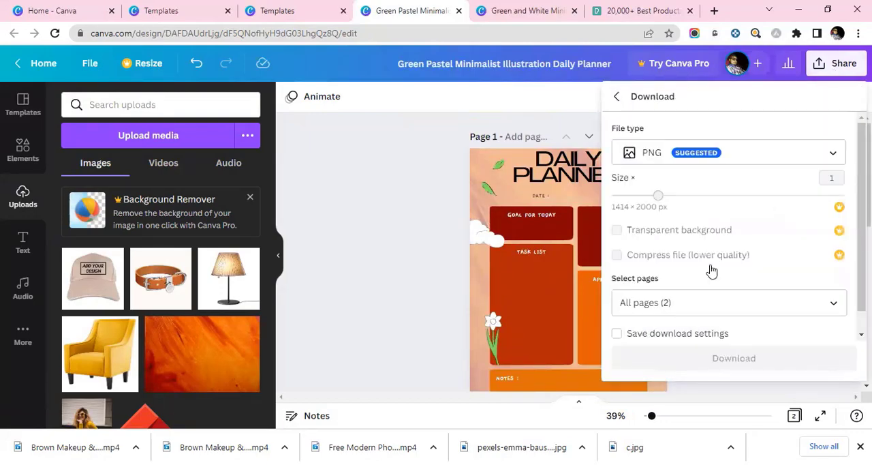
click(729, 159)
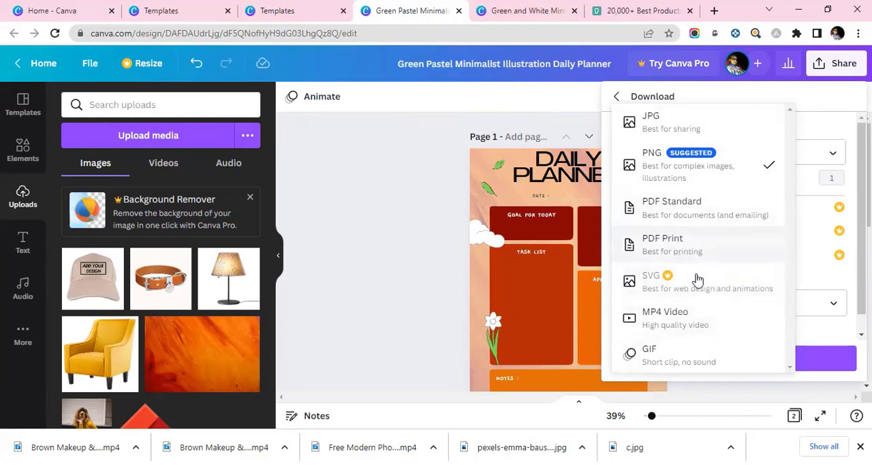
click(692, 212)
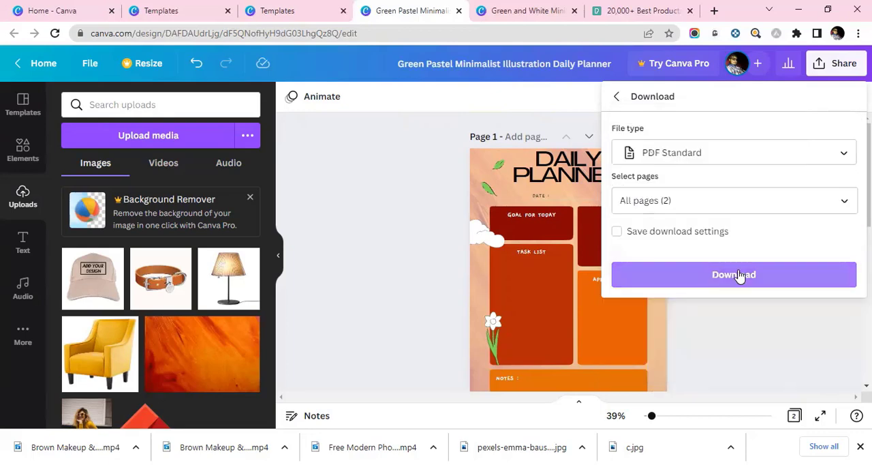
click(739, 274)
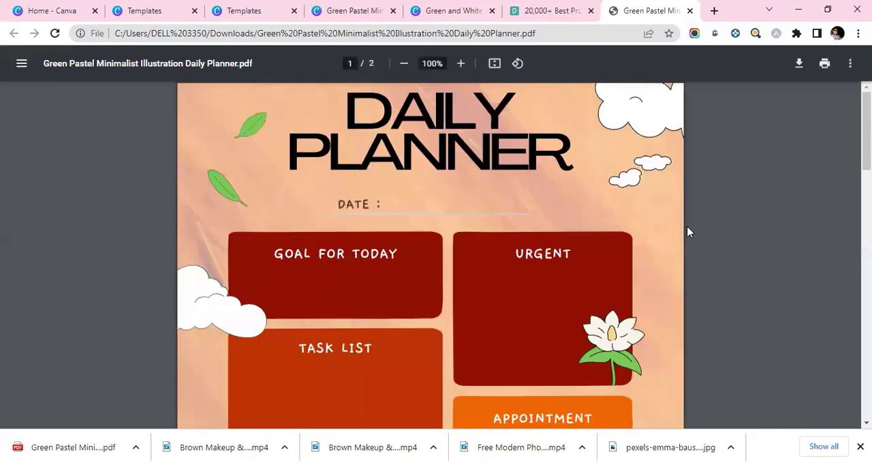
Step: Inspect both pages of the downloaded planner PDF at 200% and 150% zoom
click(460, 64)
click(461, 63)
click(460, 63)
click(461, 63)
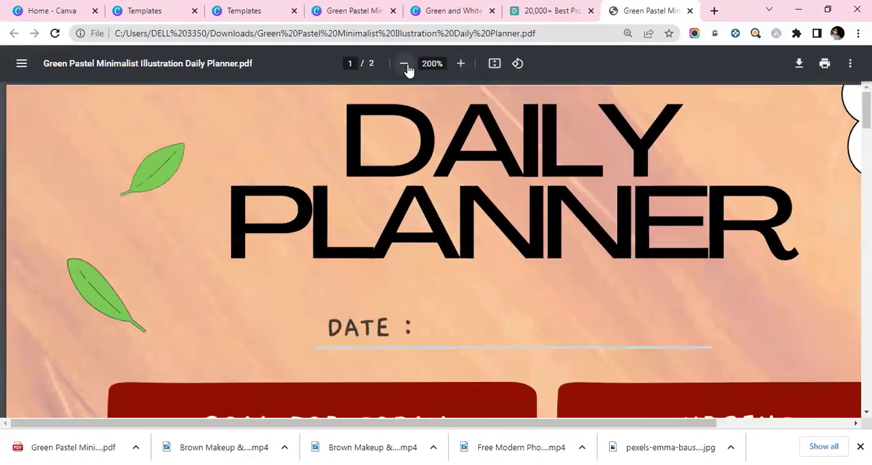
click(405, 65)
click(406, 65)
scroll(440, 259, down, 10)
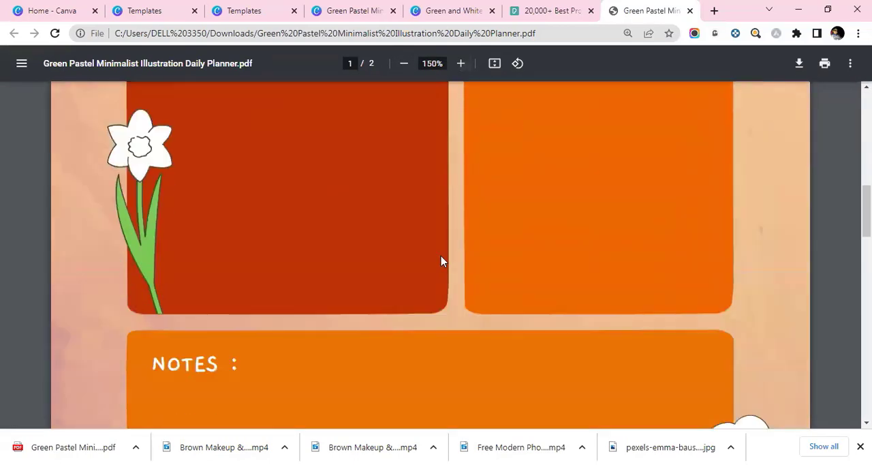
scroll(441, 261, down, 15)
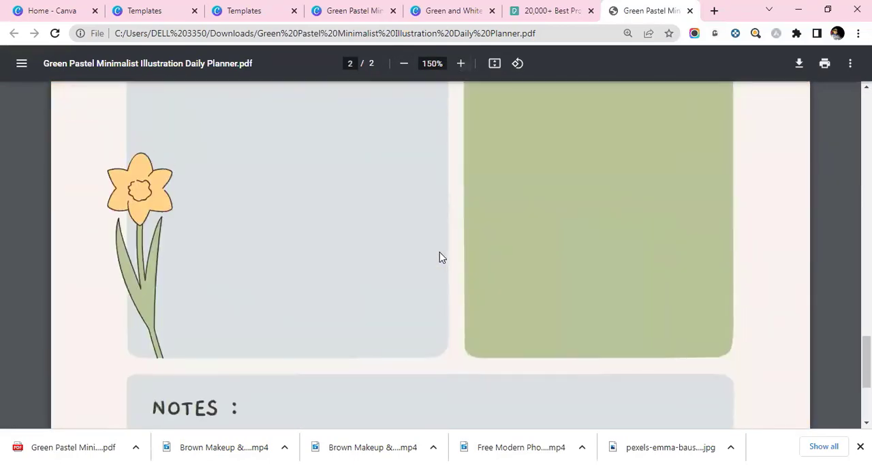
scroll(439, 257, up, 15)
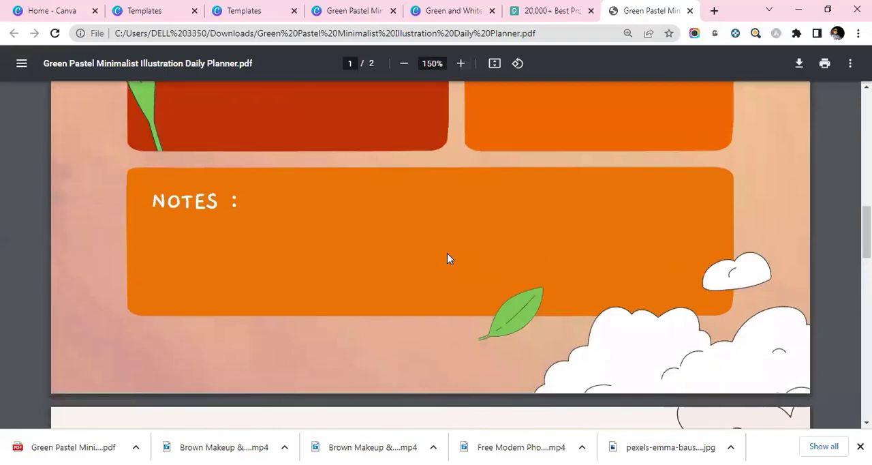
scroll(446, 256, up, 10)
Step: Zoom the PDF out to 80%, review the first page and close the browser's downloads bar
click(400, 71)
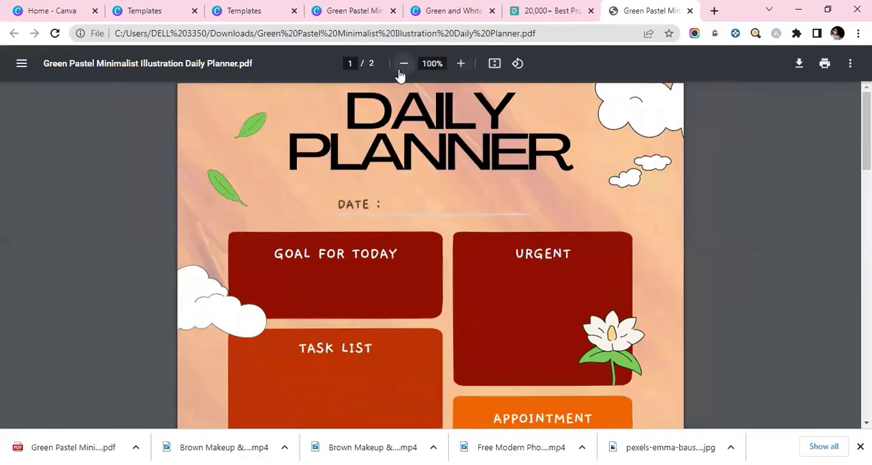
click(401, 72)
click(401, 71)
scroll(516, 200, down, 7)
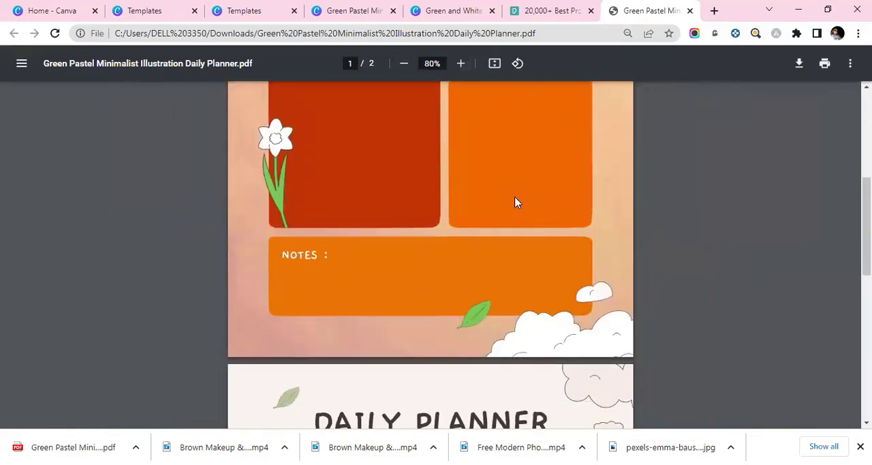
scroll(516, 201, up, 4)
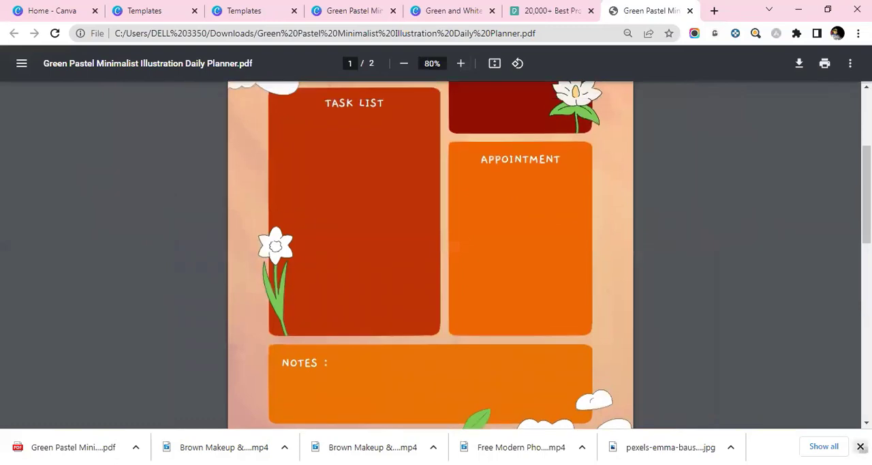
click(860, 446)
scroll(783, 357, up, 3)
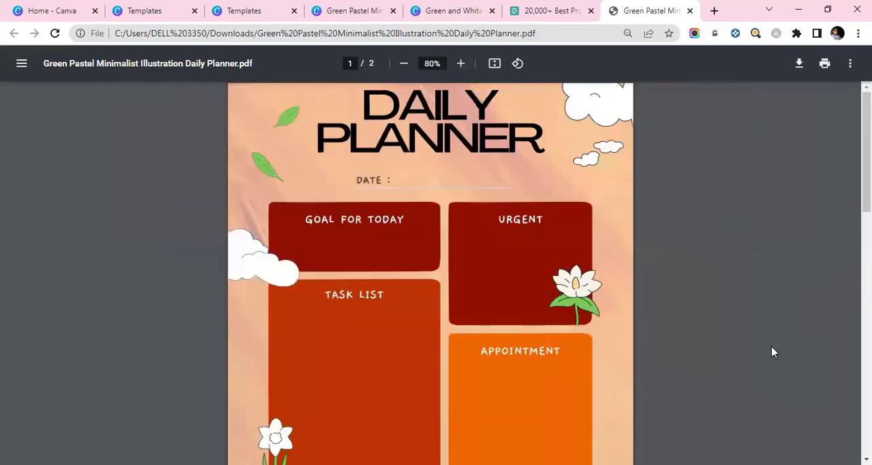